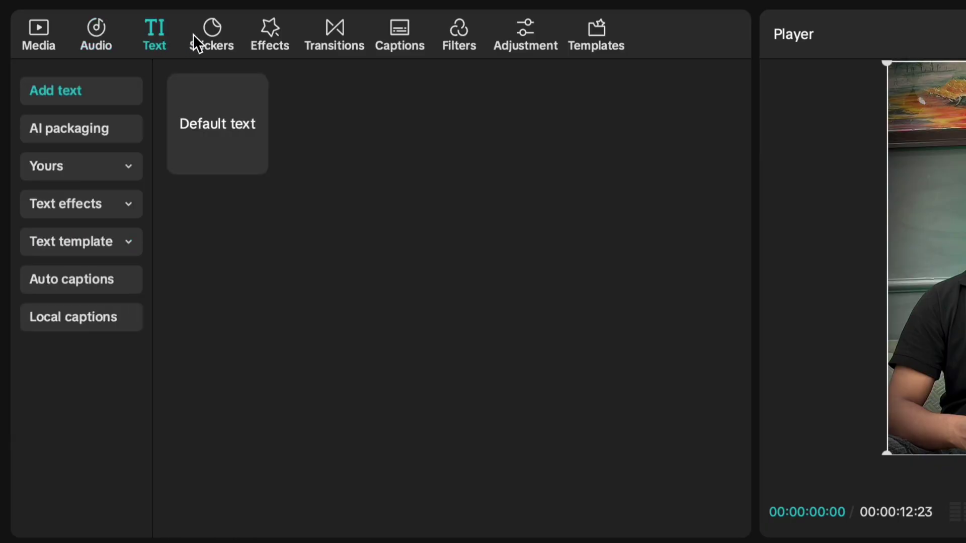
Browse the Stickers, Effects and Transitions libraries, then move the timeline playhead
{"action": "left_click", "coordinate": [226, 44]}
{"action": "left_click", "coordinate": [273, 40]}
{"action": "left_click", "coordinate": [325, 42]}
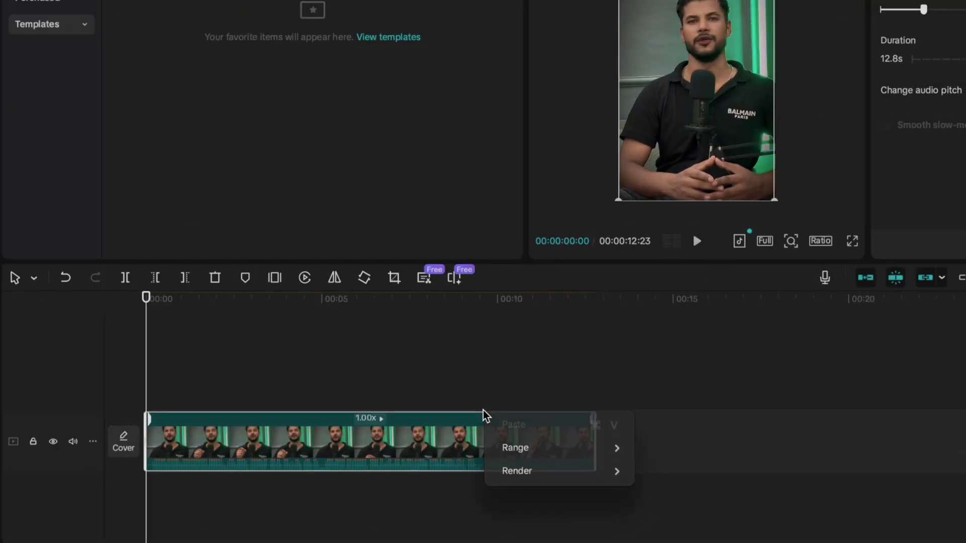
{"action": "left_click", "coordinate": [555, 384]}
{"action": "left_click", "coordinate": [556, 384]}
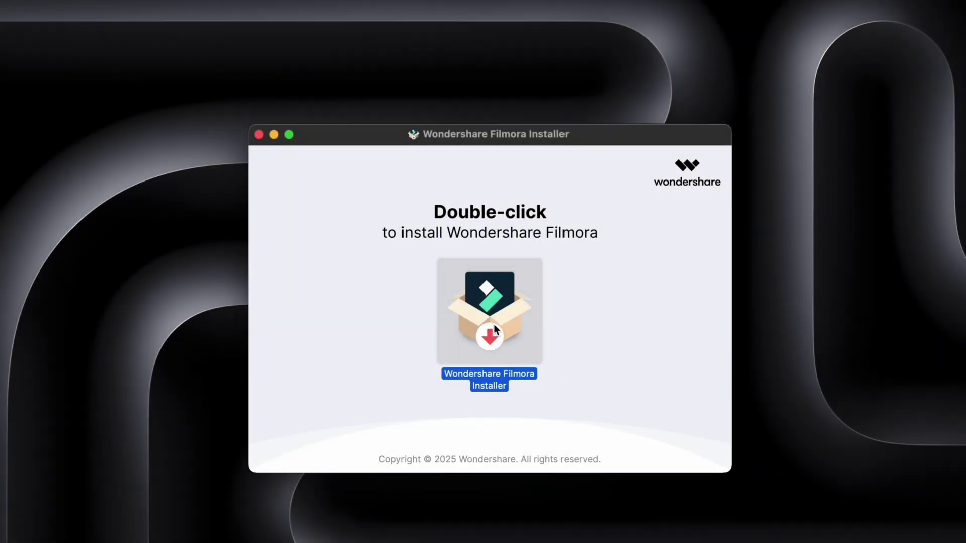
Run the Wondershare Filmora Installer to download and install Filmora
{"action": "double_click", "coordinate": [493, 322]}
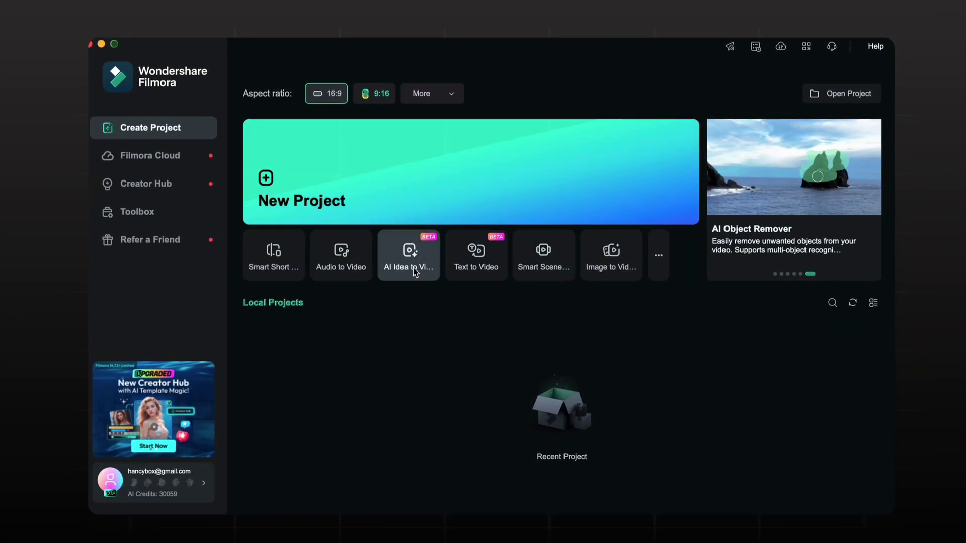
Create a new blank project and expand Stock Media's AI Media tools to show Image To Video
{"action": "left_click", "coordinate": [302, 197]}
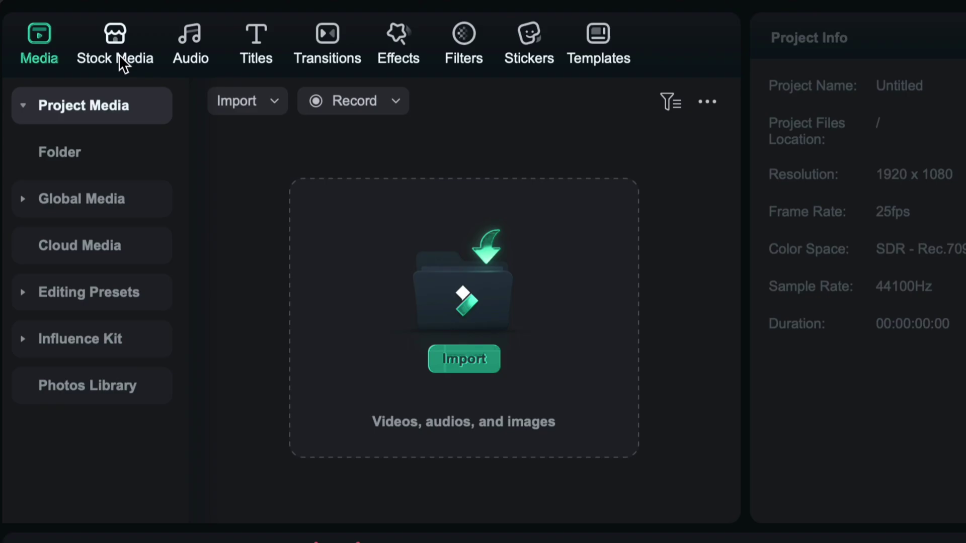
{"action": "left_click", "coordinate": [119, 56]}
{"action": "left_click", "coordinate": [72, 156]}
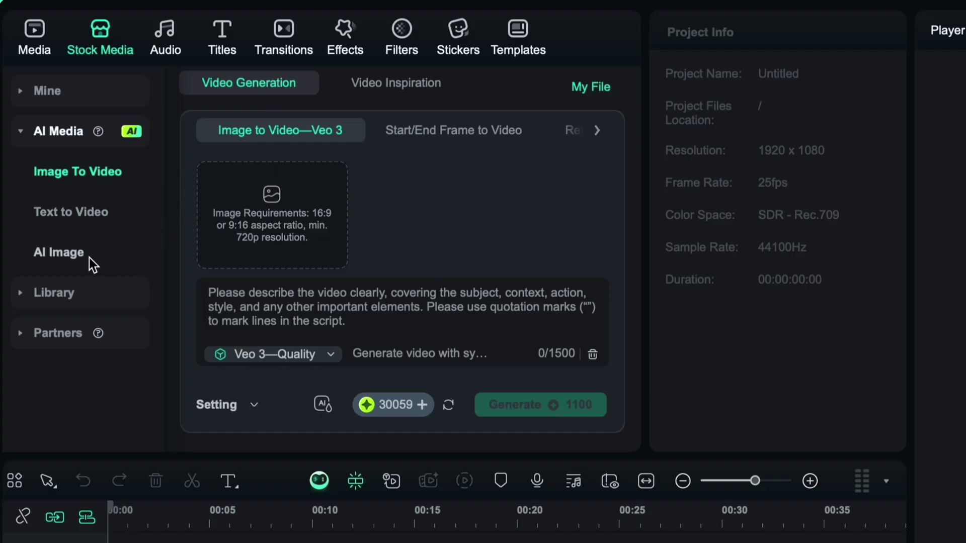
Generate a 16:9 AI image from the pasted Amazon cardboard box prompt
{"action": "left_click", "coordinate": [58, 253]}
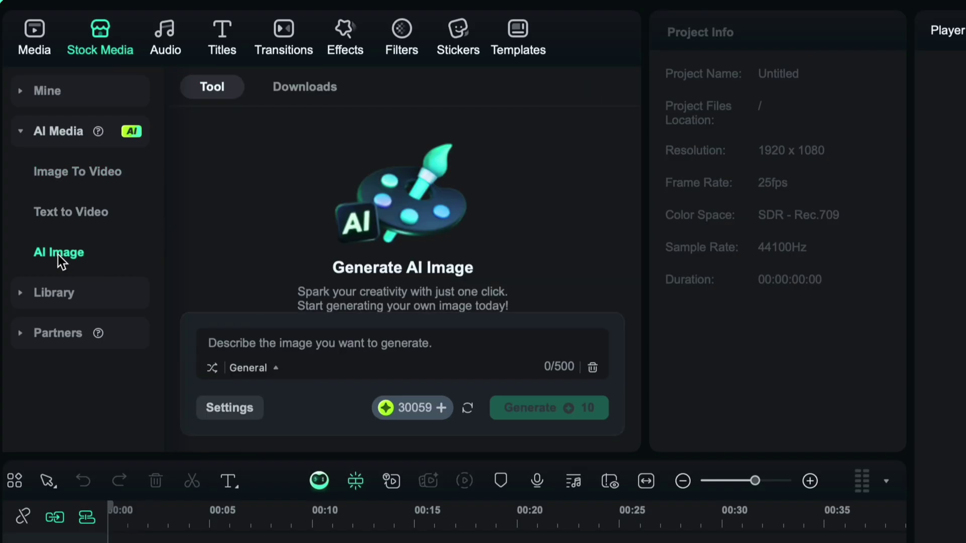
{"action": "left_click", "coordinate": [341, 346]}
{"action": "key", "text": "ctrl+v"}
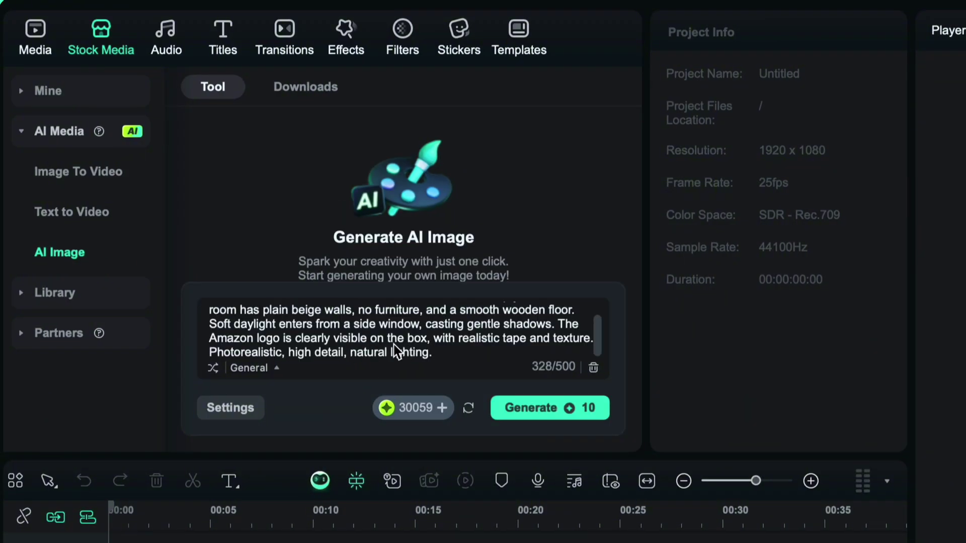
{"action": "left_click", "coordinate": [249, 415]}
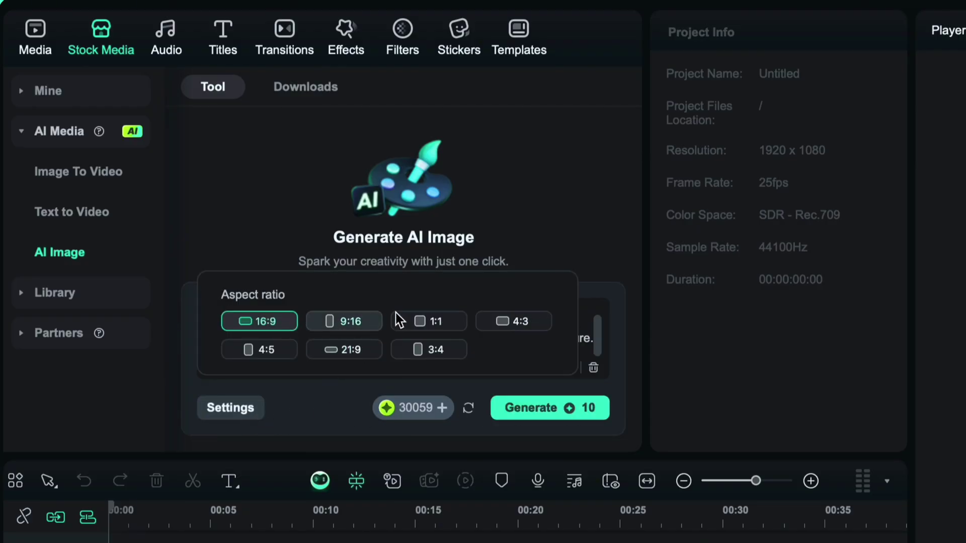
{"action": "left_click", "coordinate": [253, 324]}
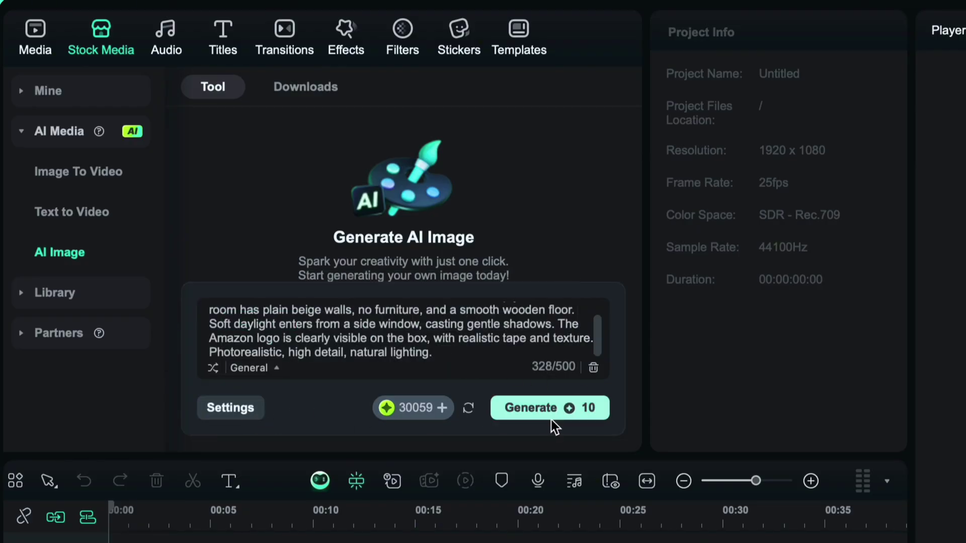
{"action": "left_click", "coordinate": [574, 416]}
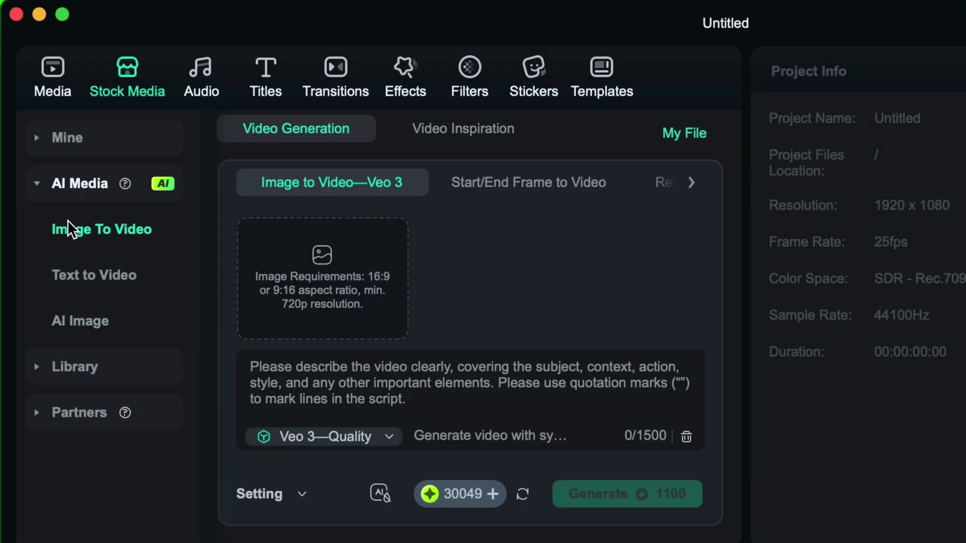
Use the Amazon box image and the box-burst prompt to generate a Veo 3—Quality video
{"action": "left_click", "coordinate": [325, 281]}
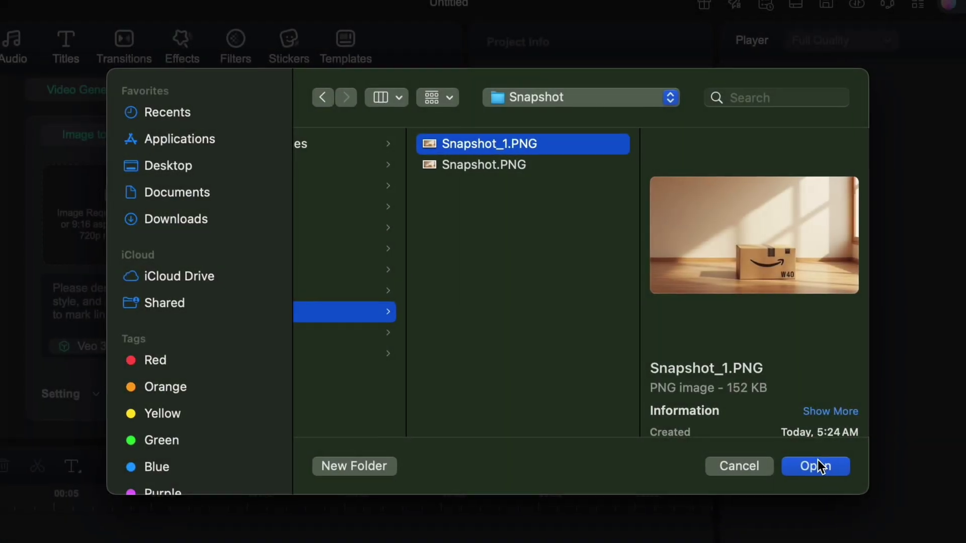
{"action": "left_click", "coordinate": [819, 467]}
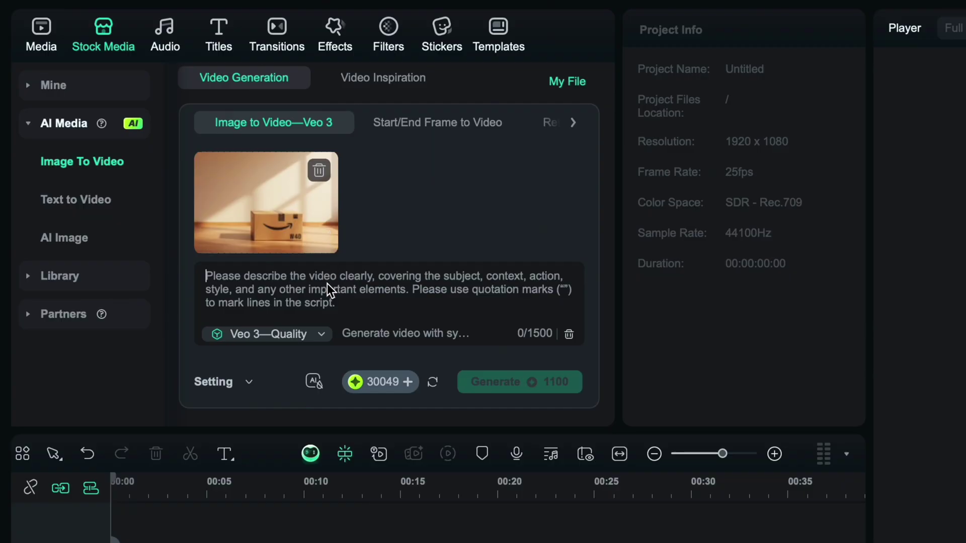
{"action": "key", "text": "super+v"}
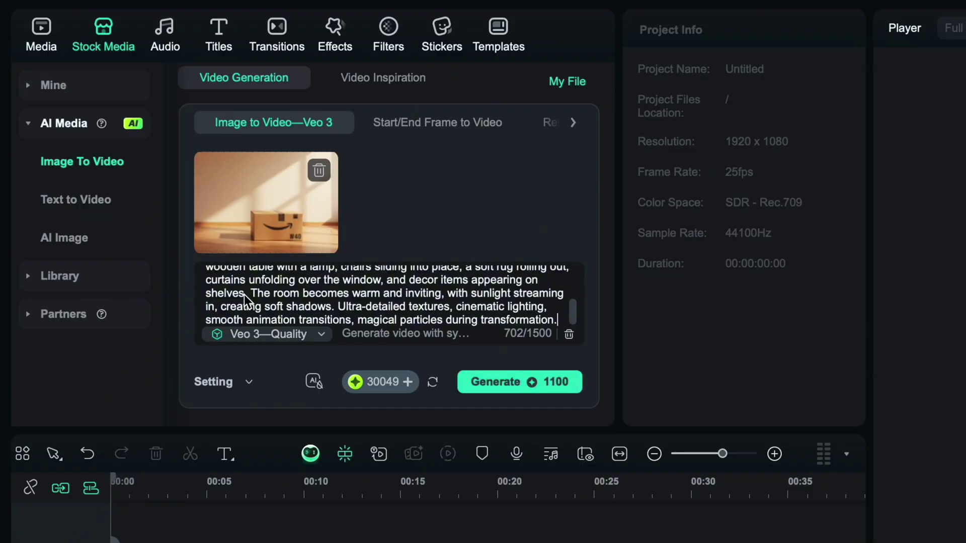
{"action": "left_click", "coordinate": [313, 337]}
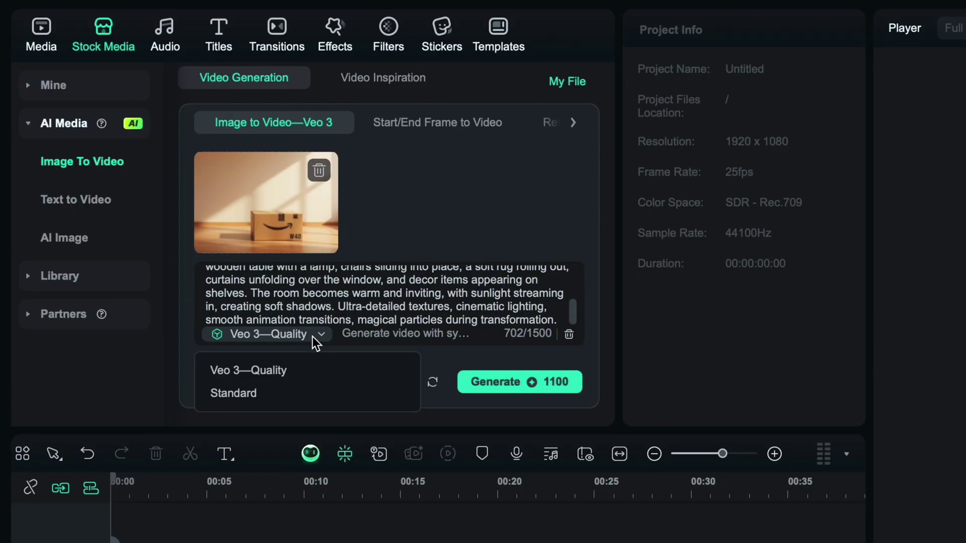
{"action": "left_click", "coordinate": [269, 369]}
{"action": "left_click", "coordinate": [527, 382]}
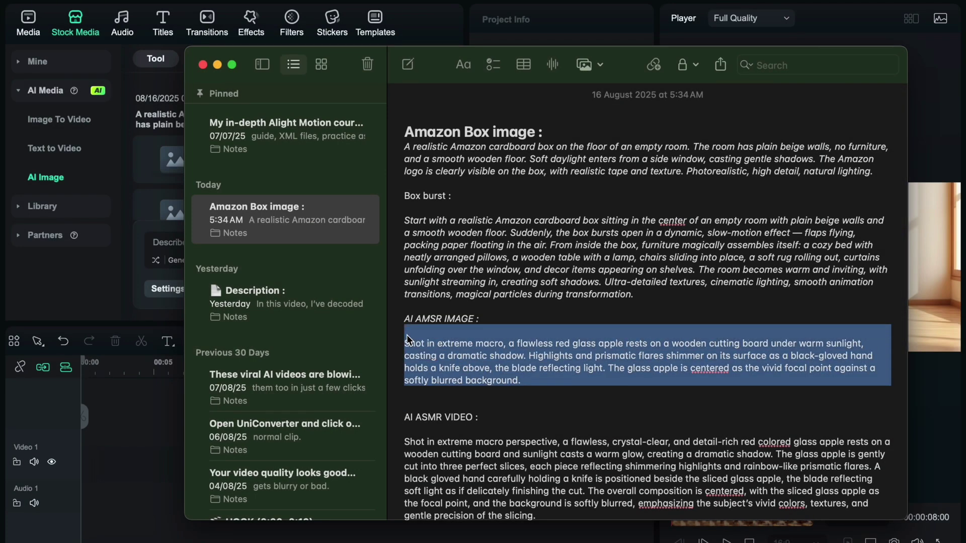
Generate AI images from the pasted red glass apple under a knife prompt
{"action": "left_click", "coordinate": [203, 63]}
{"action": "key", "text": "super+v"}
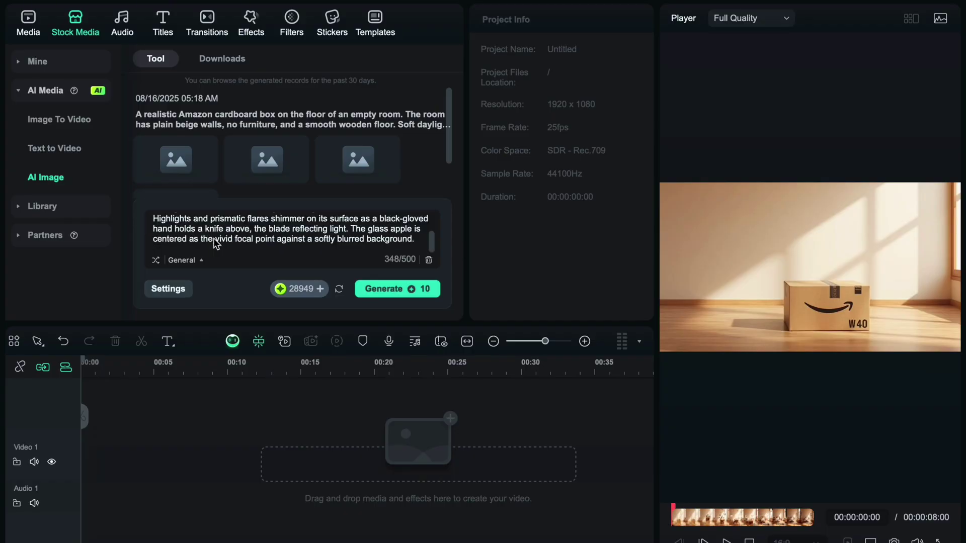
{"action": "key", "text": "BackSpace"}
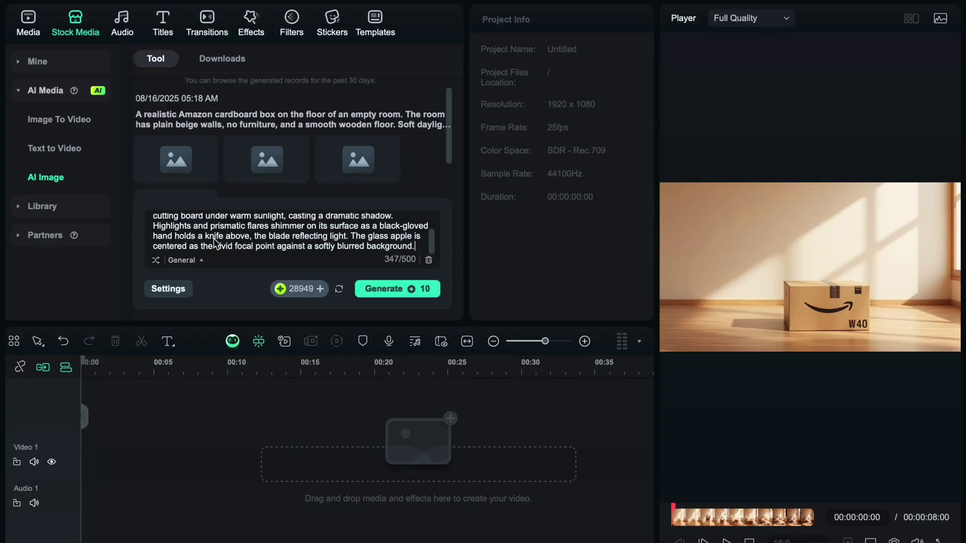
{"action": "left_click", "coordinate": [415, 291]}
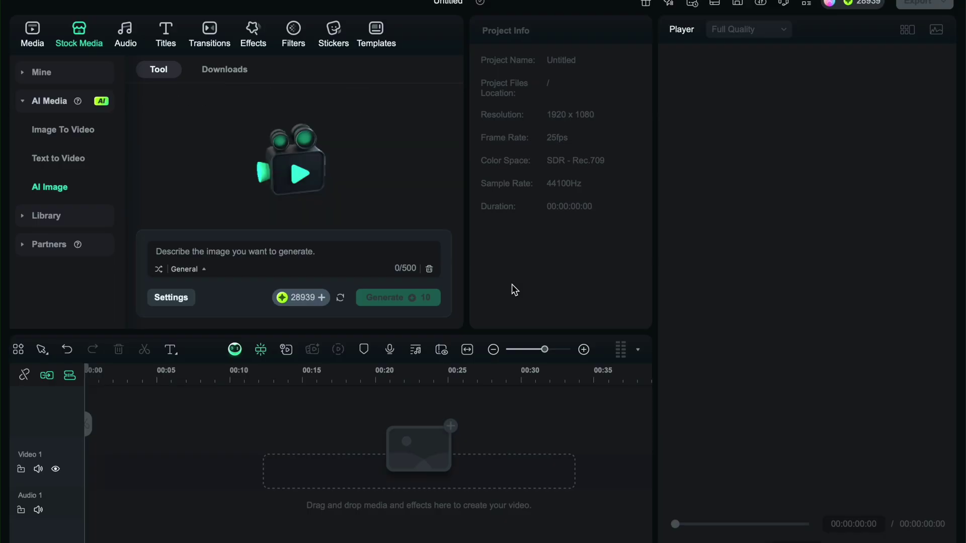
{"action": "mouse_move", "coordinate": [208, 161]}
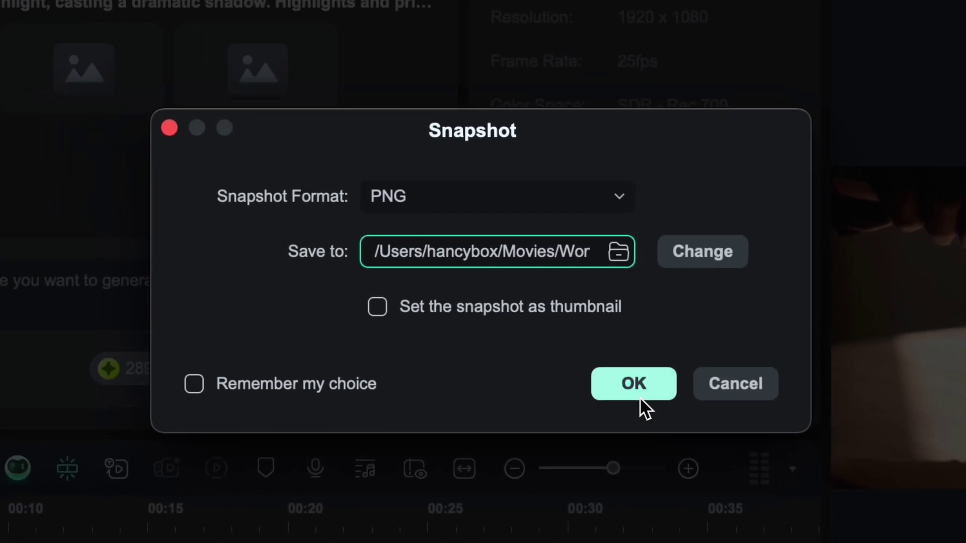
Save the PNG snapshot and load Snapshot_4.PNG into Image To Video
{"action": "left_click", "coordinate": [635, 387]}
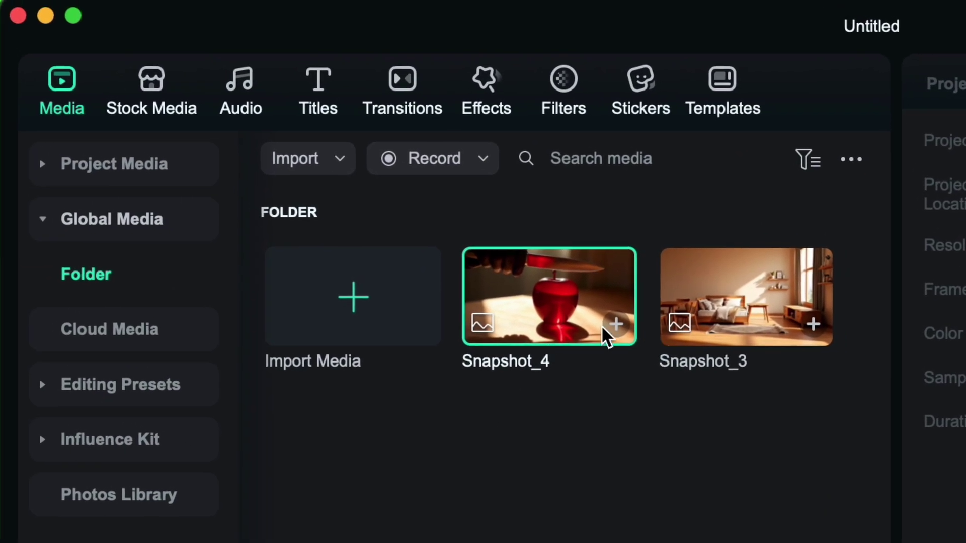
{"action": "left_click", "coordinate": [156, 91]}
{"action": "left_click", "coordinate": [140, 273]}
{"action": "left_click", "coordinate": [450, 369]}
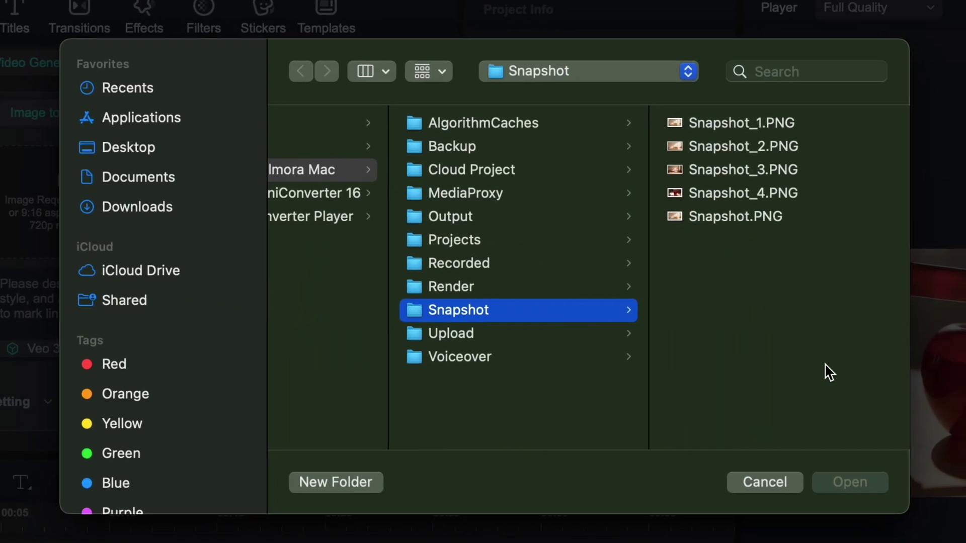
{"action": "left_click", "coordinate": [742, 199]}
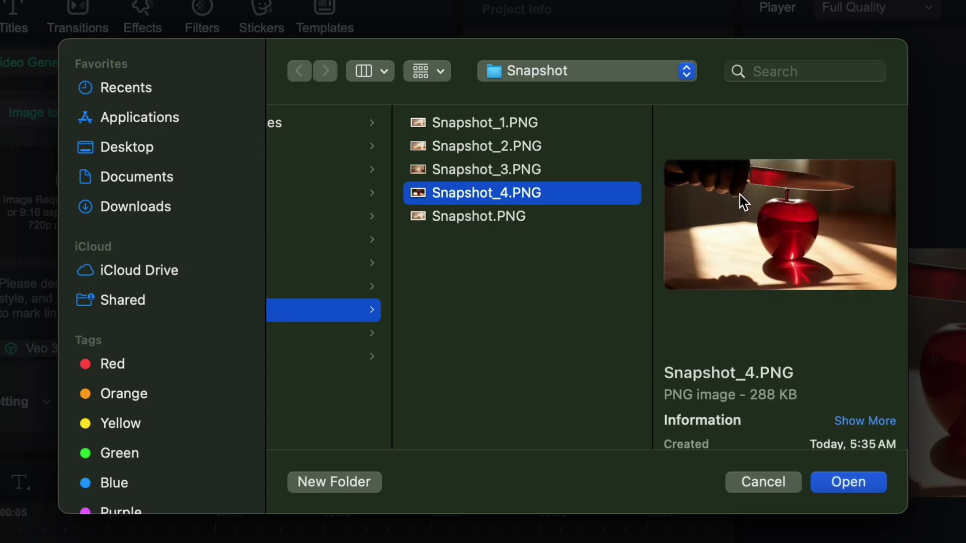
{"action": "left_click", "coordinate": [867, 483]}
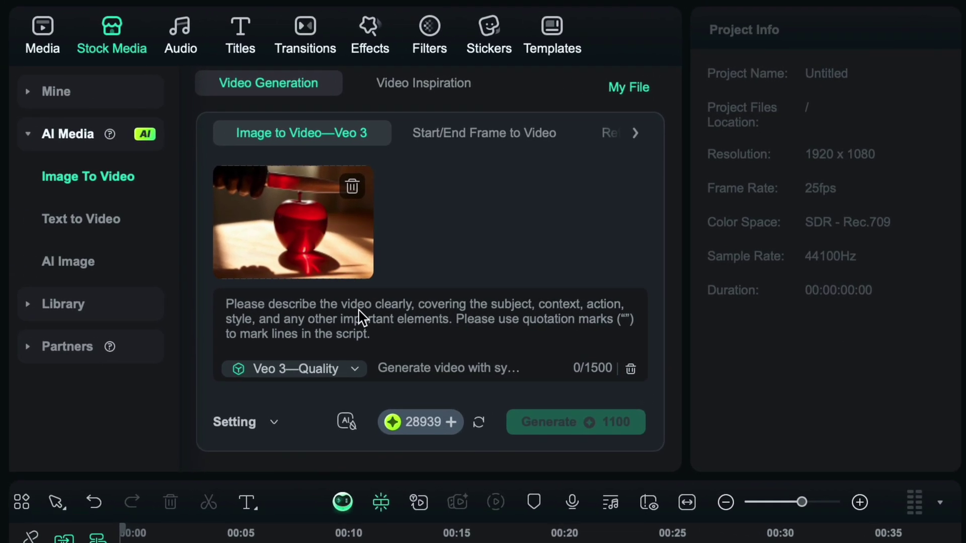
Generate the apple-slicing video from the pasted prompt
{"action": "left_click", "coordinate": [342, 310]}
{"action": "key", "text": "ctrl+v"}
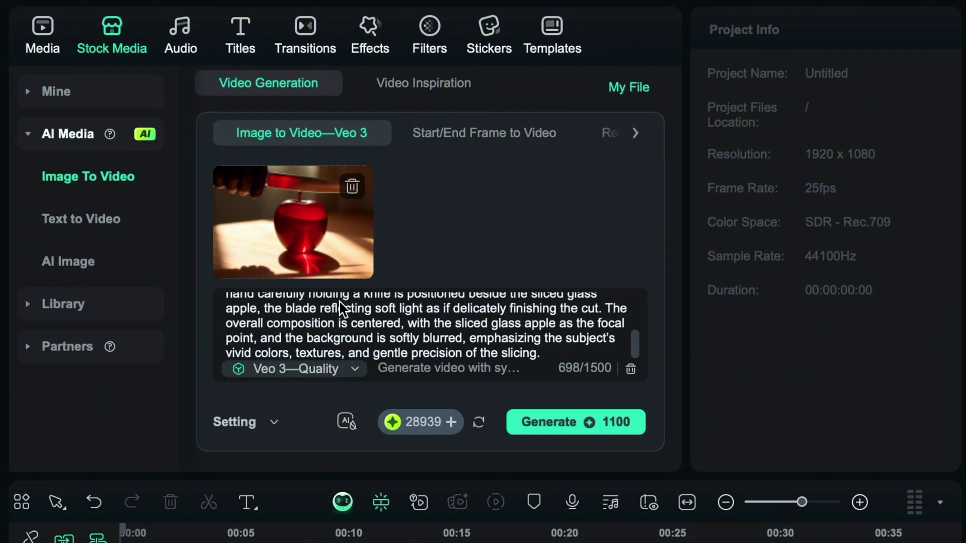
{"action": "left_click", "coordinate": [597, 421]}
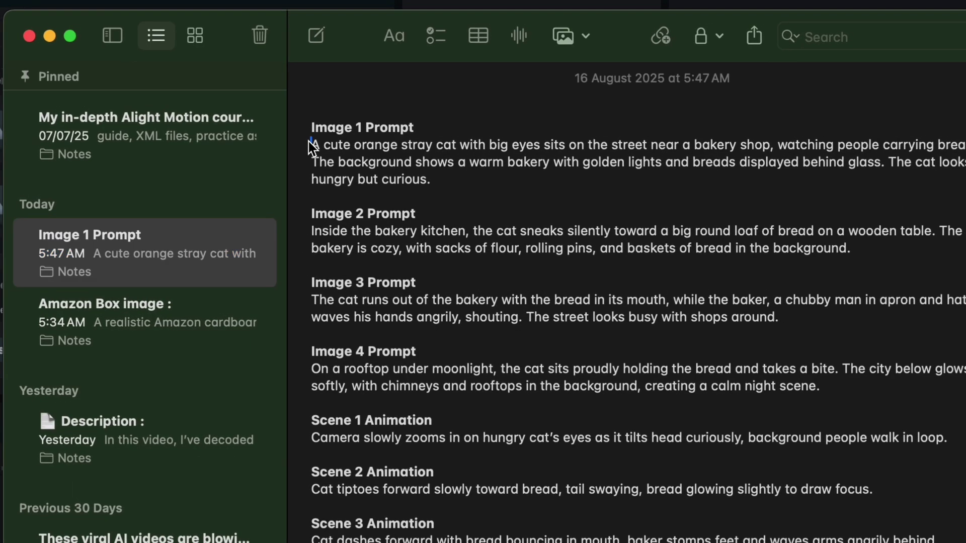
Generate the hungry orange tabby bakery cat image, then select the Scene 1 animation prompt
{"action": "left_click_drag", "start_coordinate": [308, 145], "coordinate": [386, 179]}
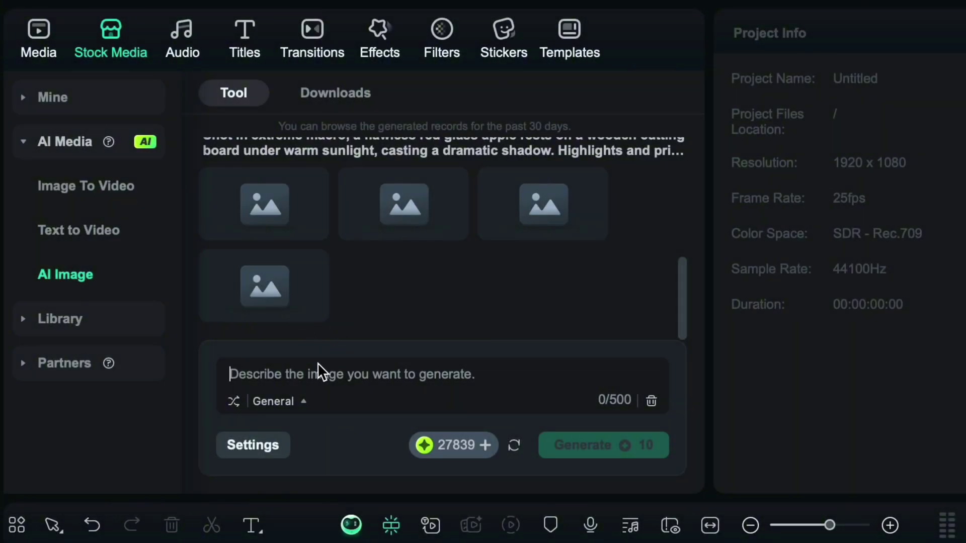
{"action": "key", "text": "ctrl+v"}
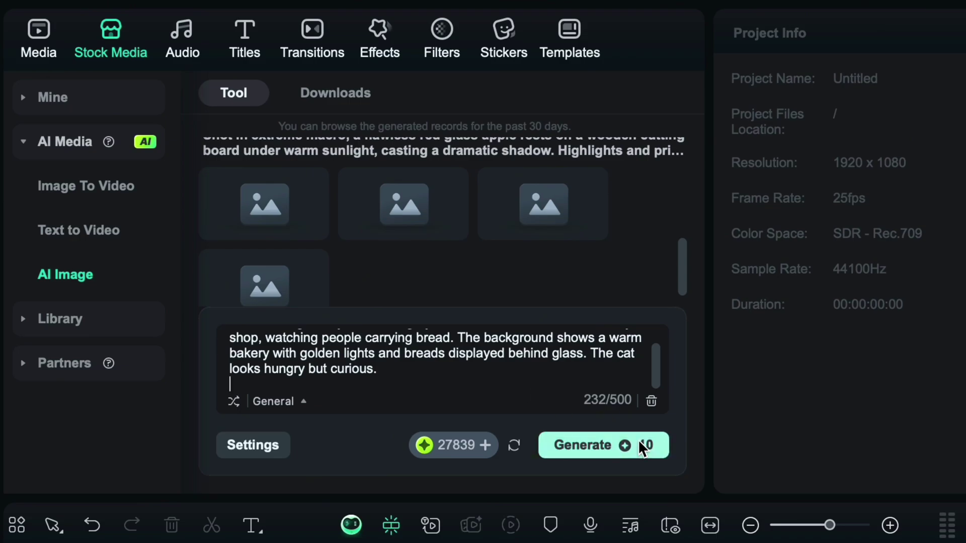
{"action": "left_click", "coordinate": [632, 456]}
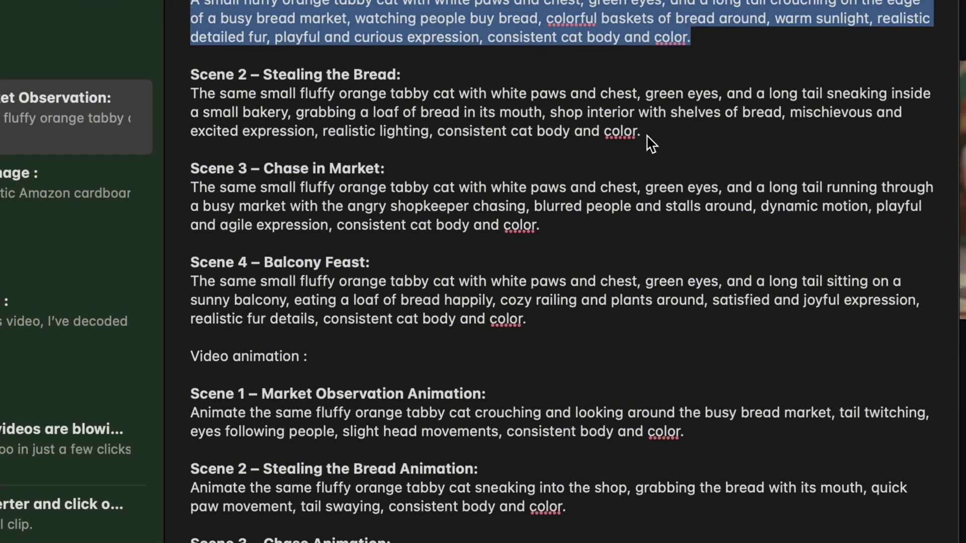
{"action": "left_click_drag", "start_coordinate": [703, 447], "coordinate": [348, 413]}
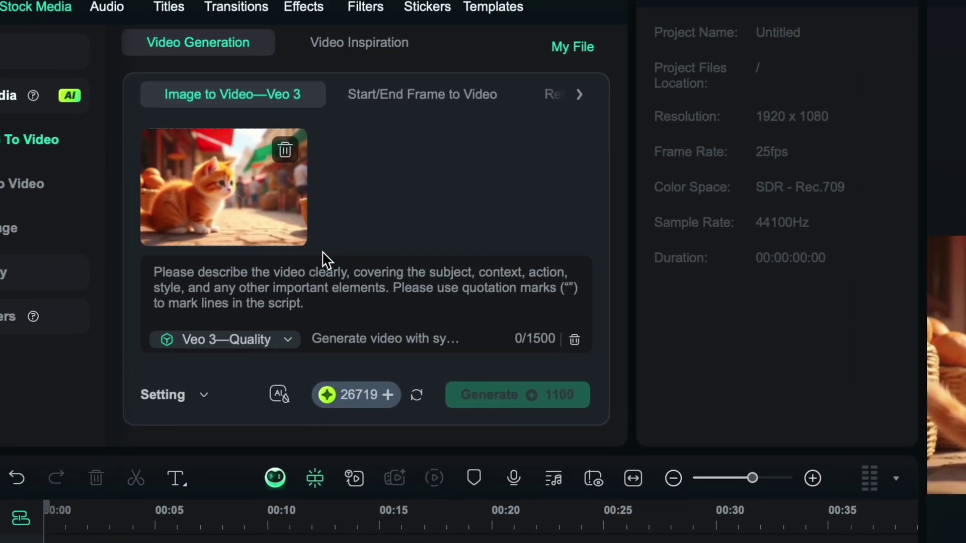
Enter the kitten animation prompt, then favourite the Warp Zoom 6 transition
{"action": "left_click", "coordinate": [309, 269]}
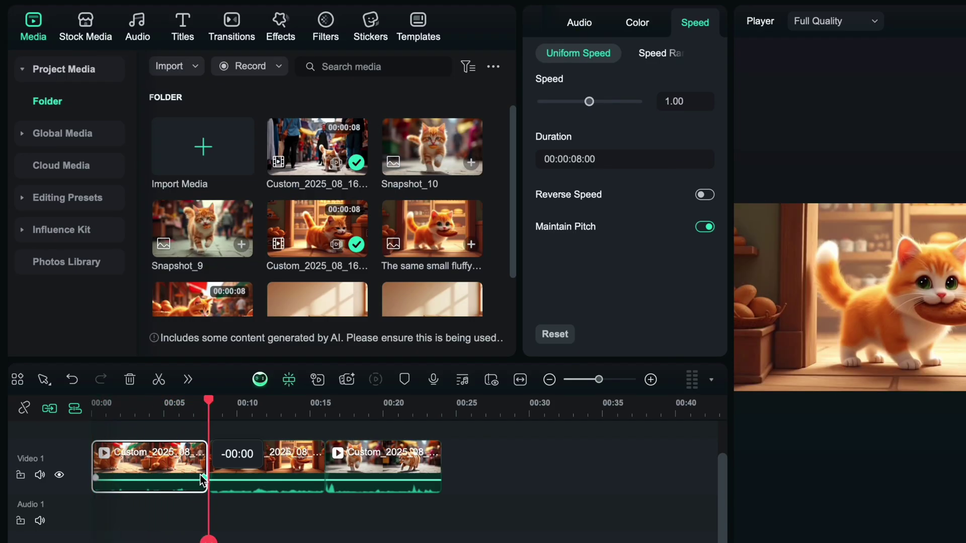
{"action": "left_click", "coordinate": [242, 522]}
{"action": "left_click", "coordinate": [211, 467]}
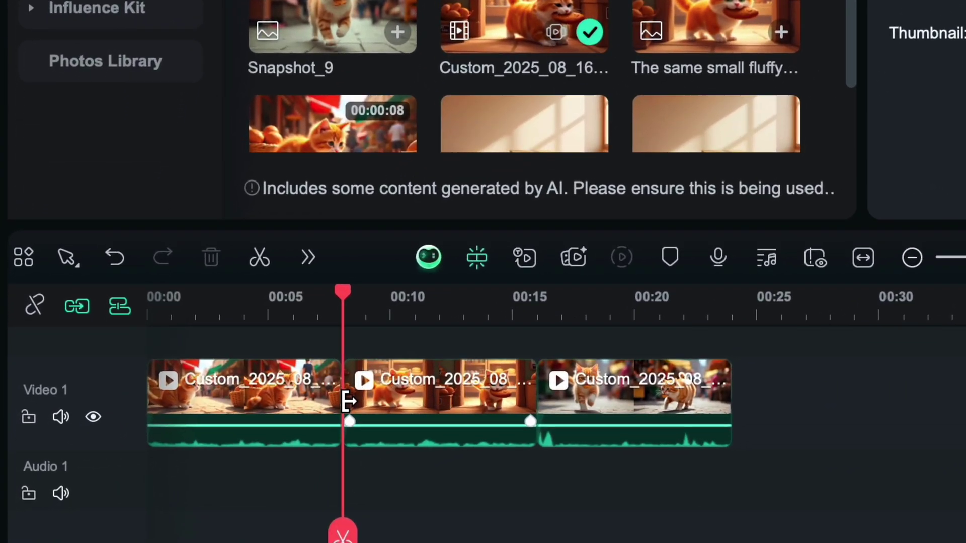
{"action": "left_click", "coordinate": [424, 32]}
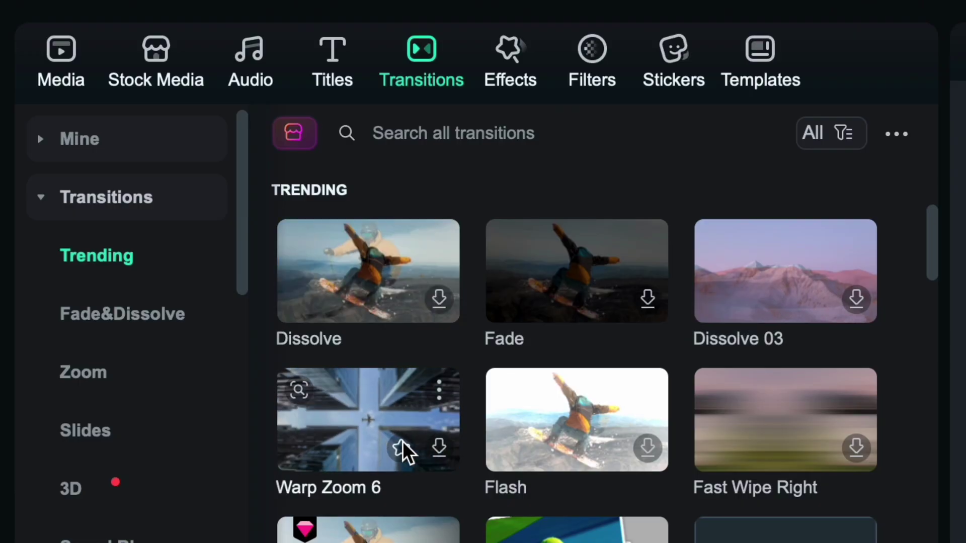
{"action": "left_click", "coordinate": [401, 446]}
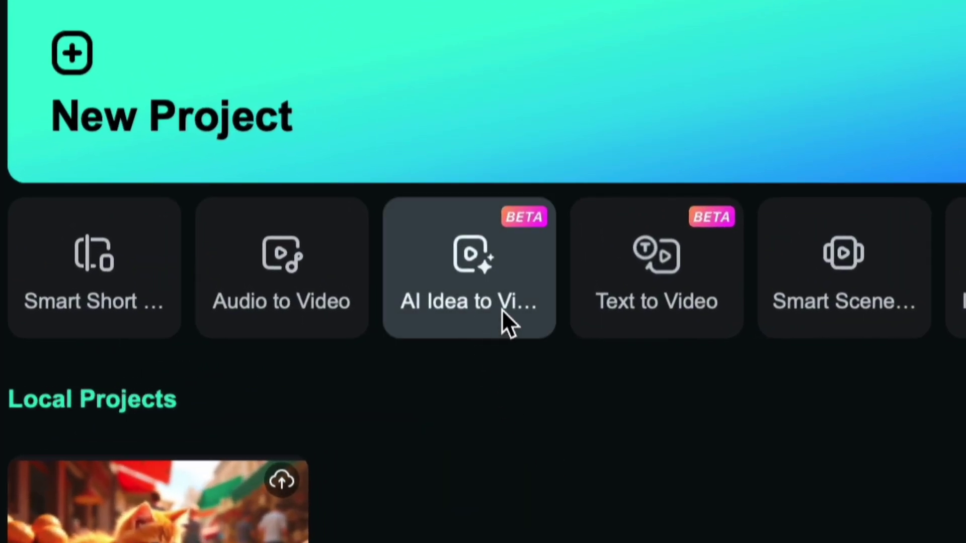
Start a new AI Idea to Video project from the start screen
{"action": "left_click", "coordinate": [502, 309]}
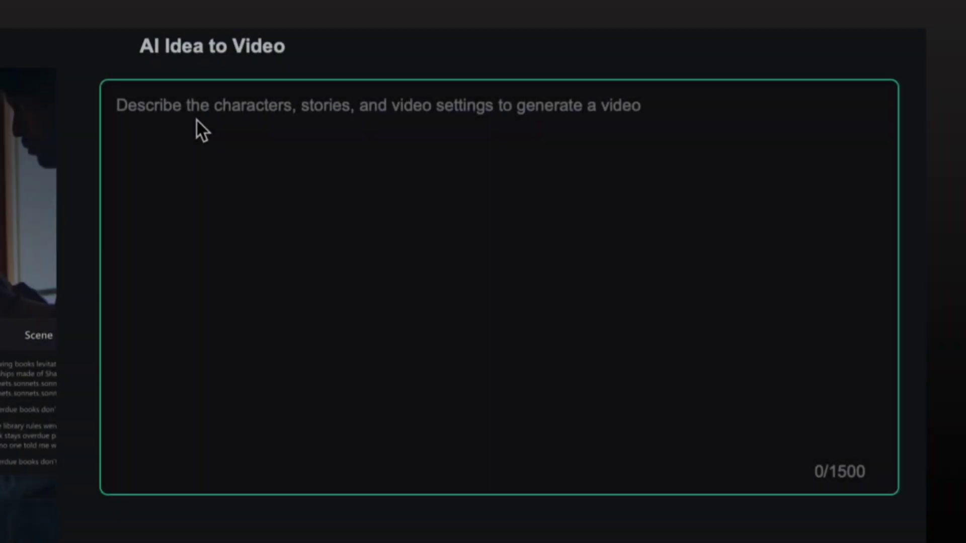
Paste the beggar-and-bread story, keep 10-20s duration, and generate 'The Bread of Kindness' script
{"action": "type", "text": "A beggar asked a rich man for food, the man gave him bread. The beggar smiled and shared half with a stray dog, leaving the rich man quietly surprised."}
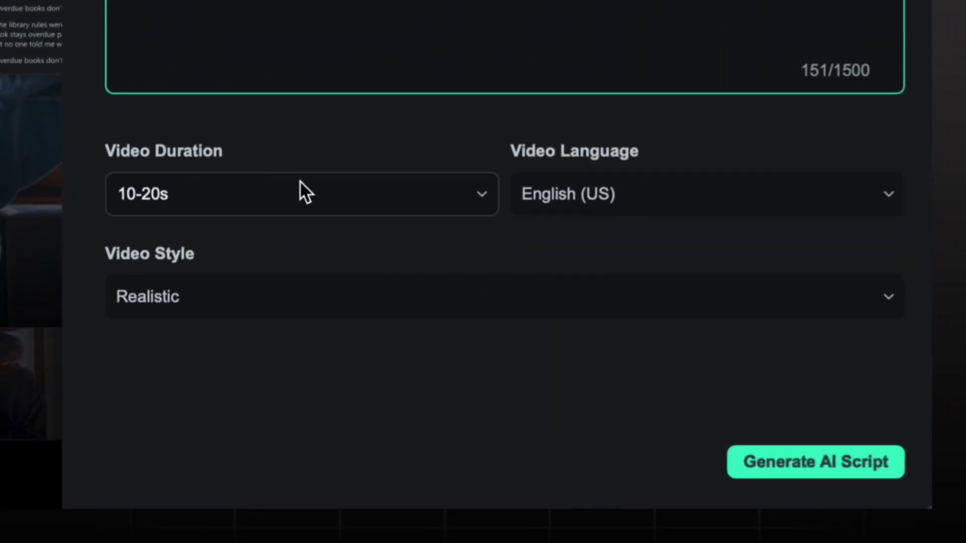
{"action": "left_click", "coordinate": [464, 202]}
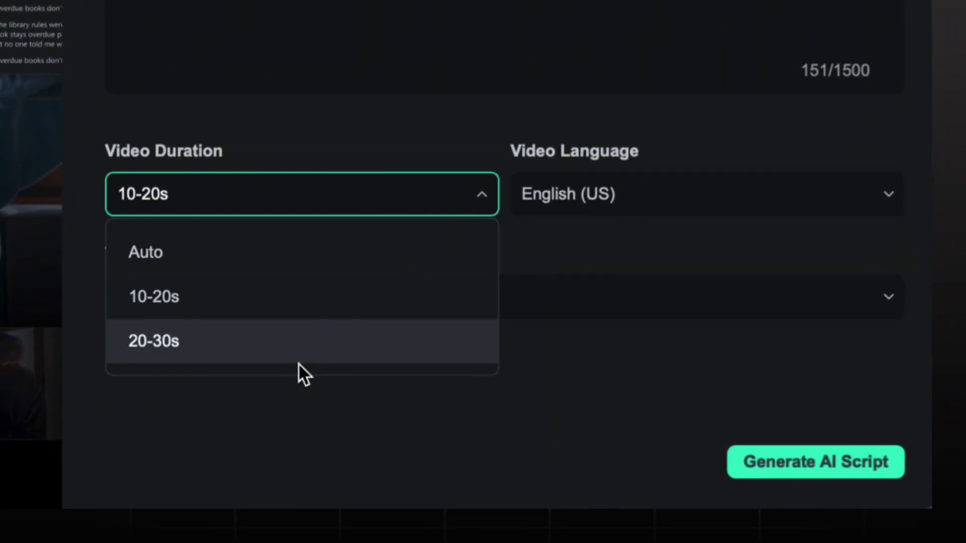
{"action": "left_click", "coordinate": [262, 300]}
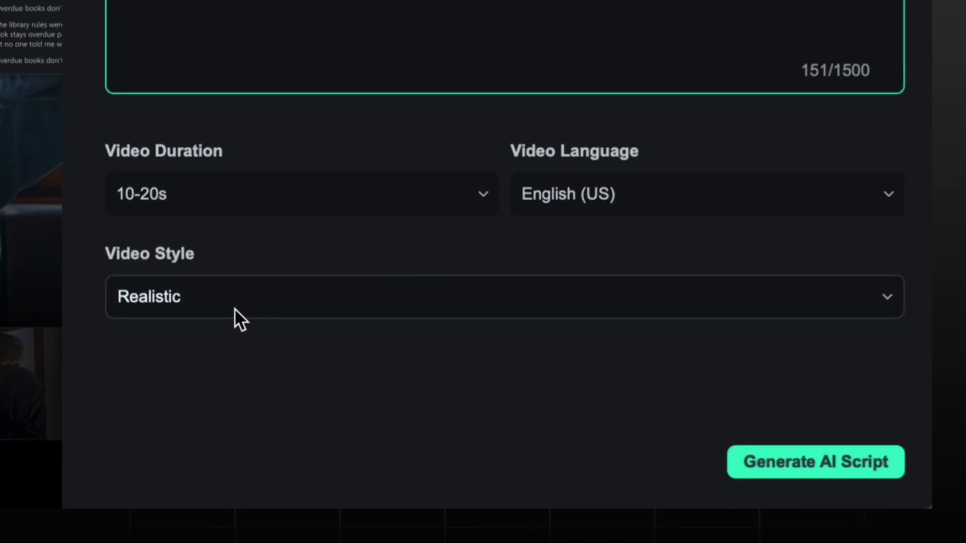
{"action": "left_click", "coordinate": [824, 470]}
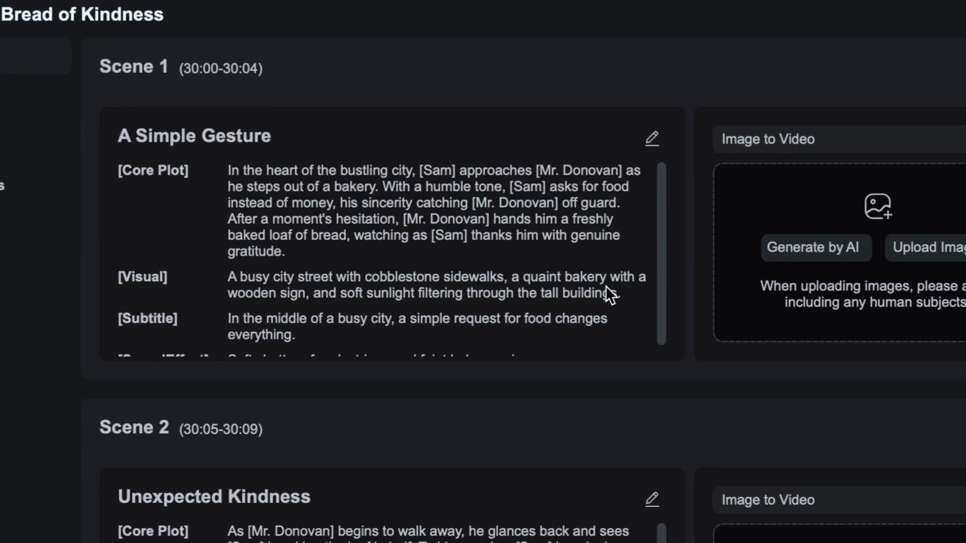
Set the voiceover to Marcus and aspect ratio to 16:9, then generate the video
{"action": "scroll", "coordinate": [605, 286], "scroll_direction": "down", "scroll_amount": 15}
{"action": "scroll", "coordinate": [602, 295], "scroll_direction": "down", "scroll_amount": 6}
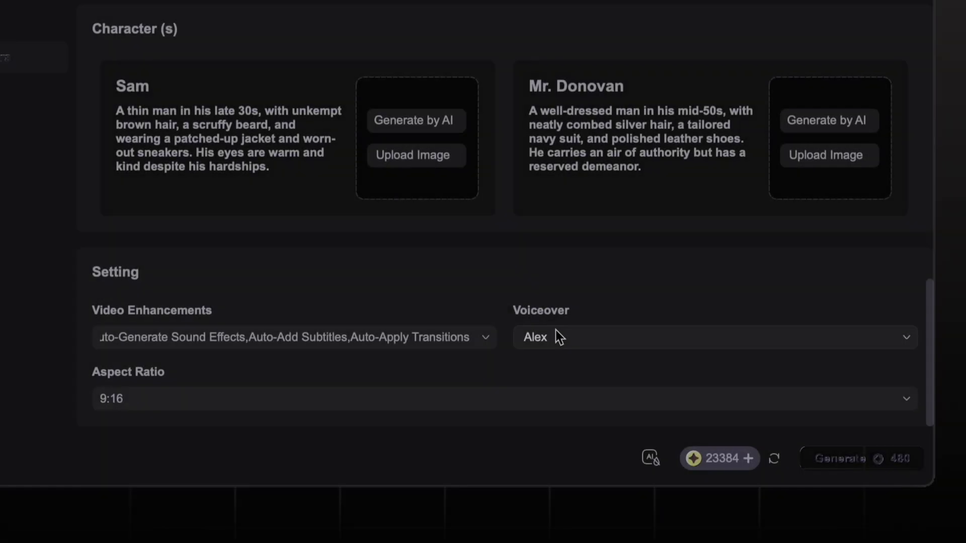
{"action": "left_click", "coordinate": [830, 305]}
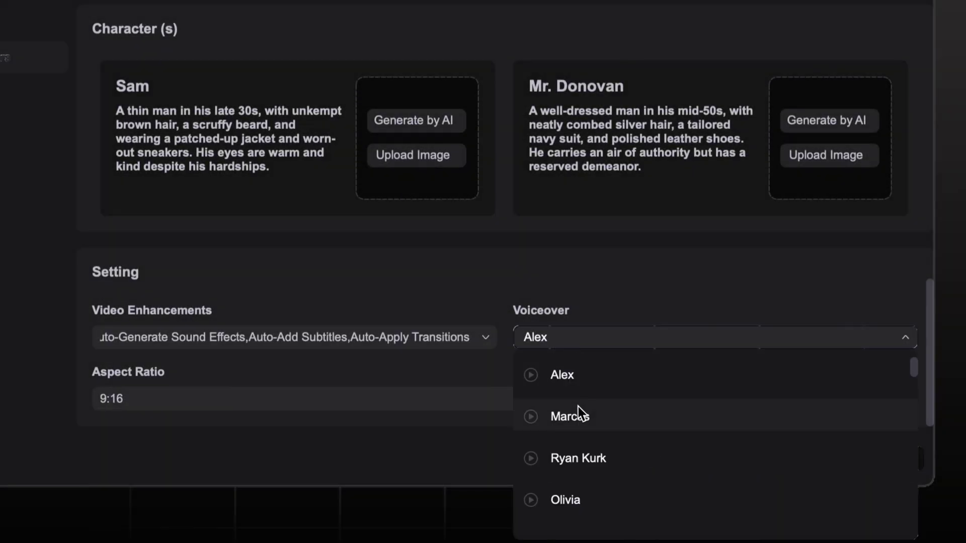
{"action": "left_click", "coordinate": [569, 417]}
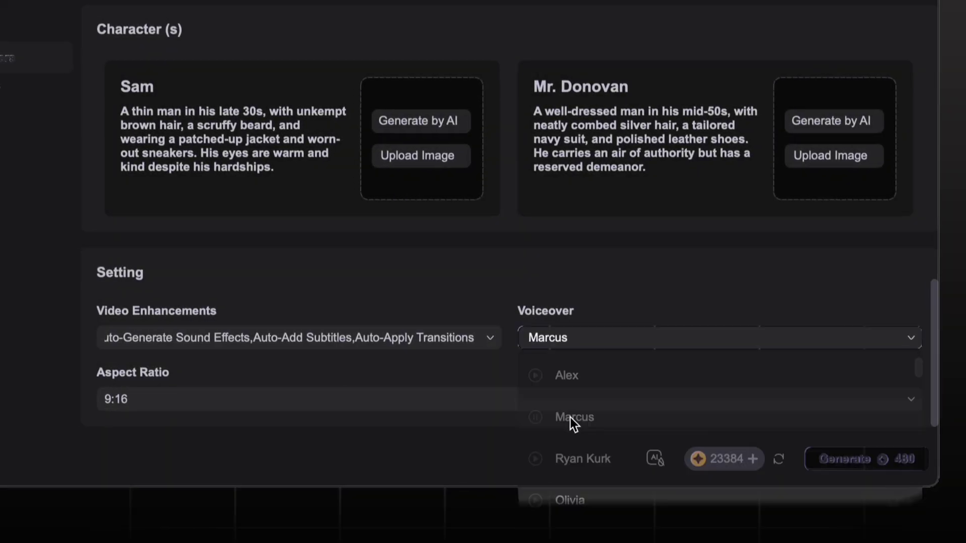
{"action": "left_click", "coordinate": [252, 406]}
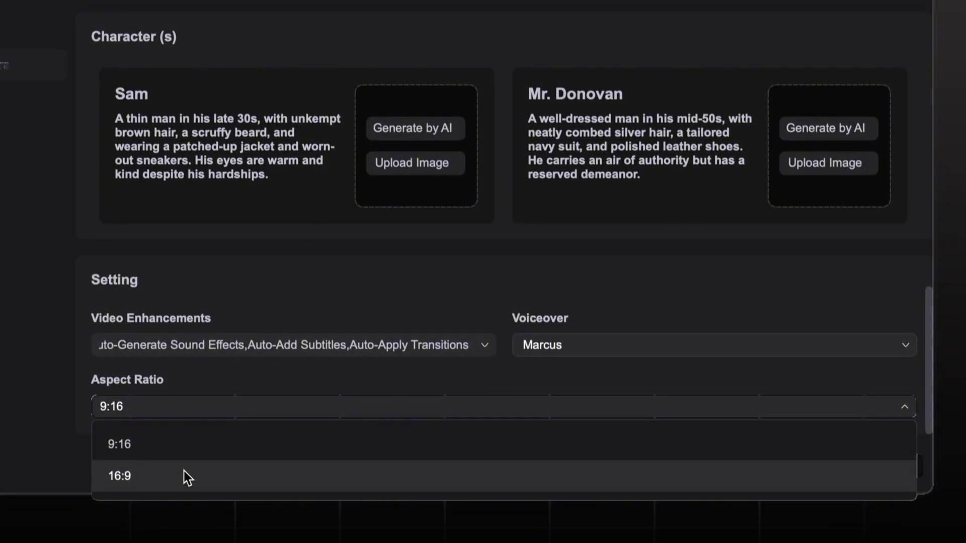
{"action": "left_click", "coordinate": [184, 472]}
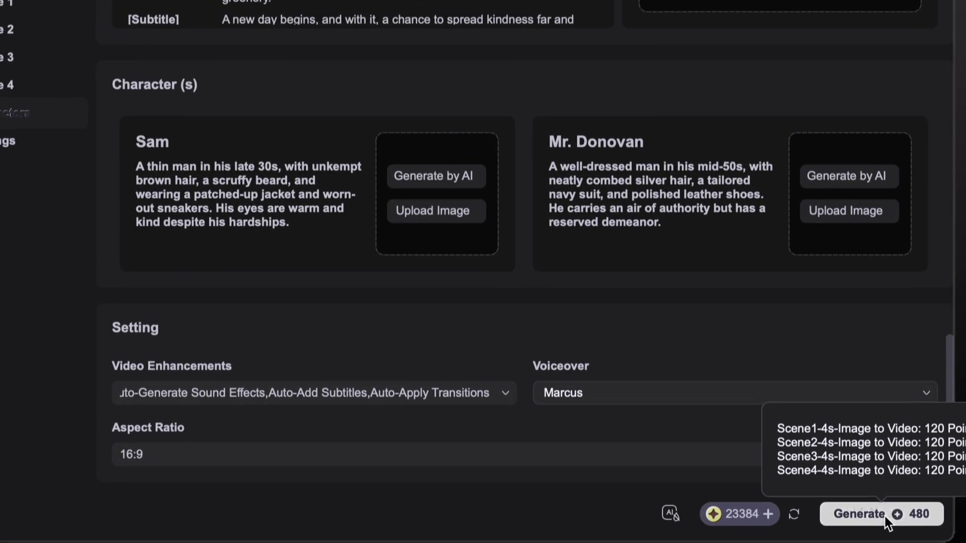
{"action": "left_click", "coordinate": [861, 477]}
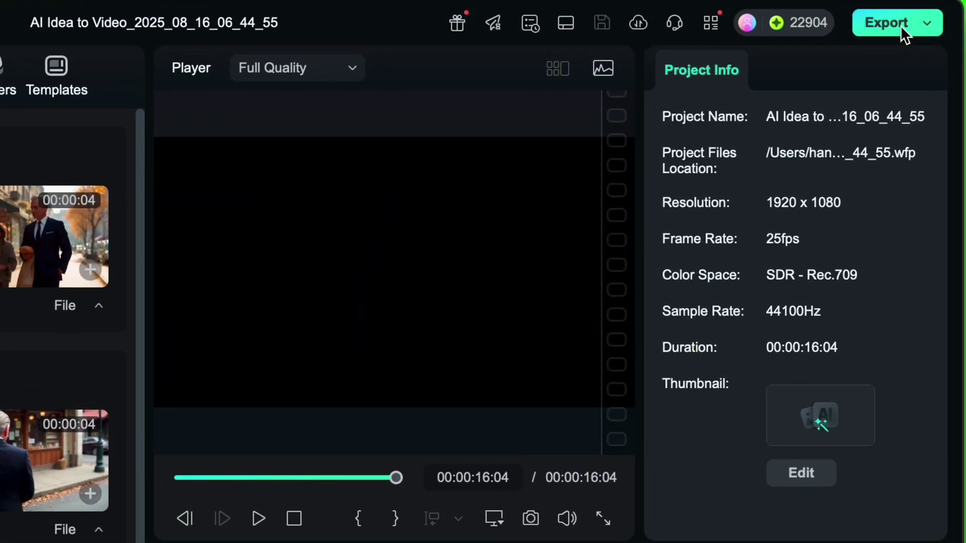
Export the generated 16-second beggar story video
{"action": "left_click", "coordinate": [886, 23]}
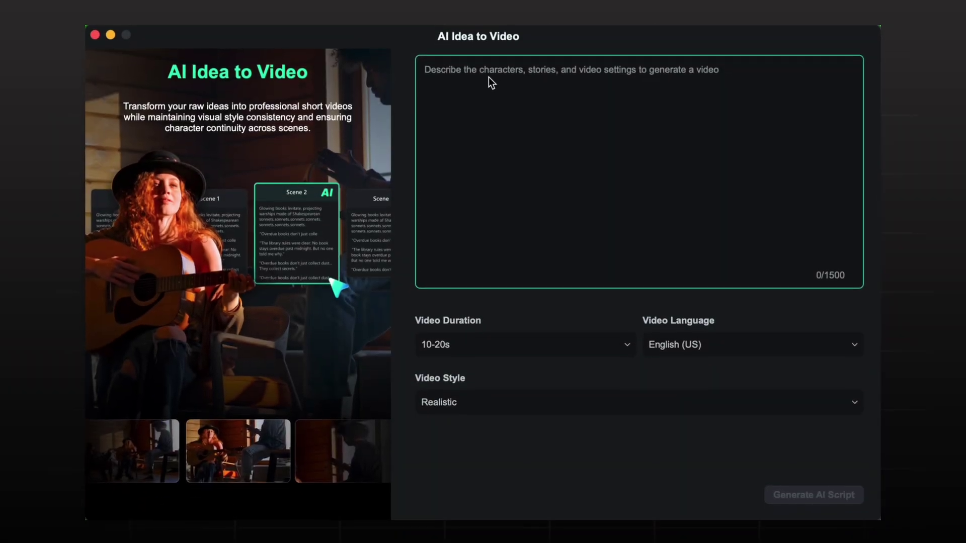
Paste the bird-and-coin story, keep the Realistic style, and generate the video
{"action": "type", "text": "A small bird found a shiny coin on the road, picked it up, and proudly flew away as if it had discovered treasure."}
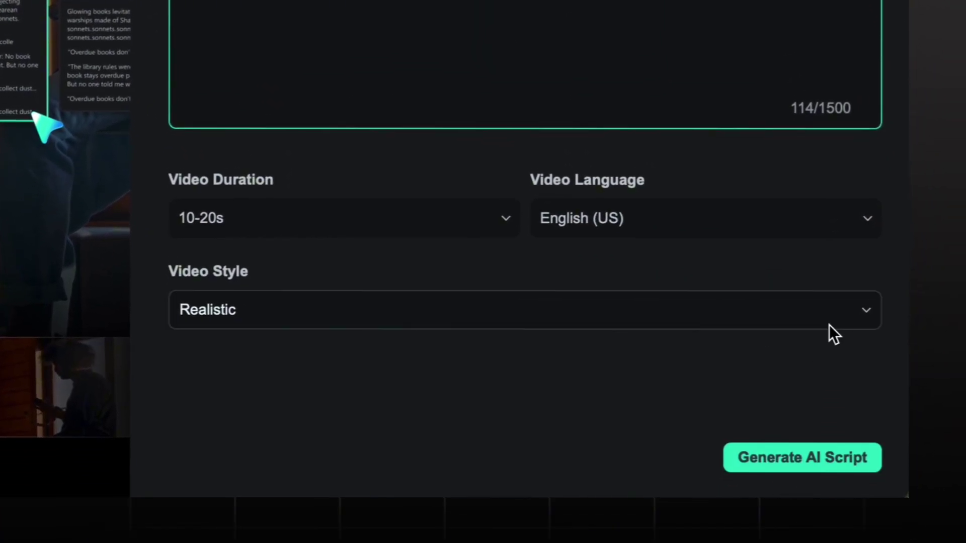
{"action": "left_click", "coordinate": [829, 326]}
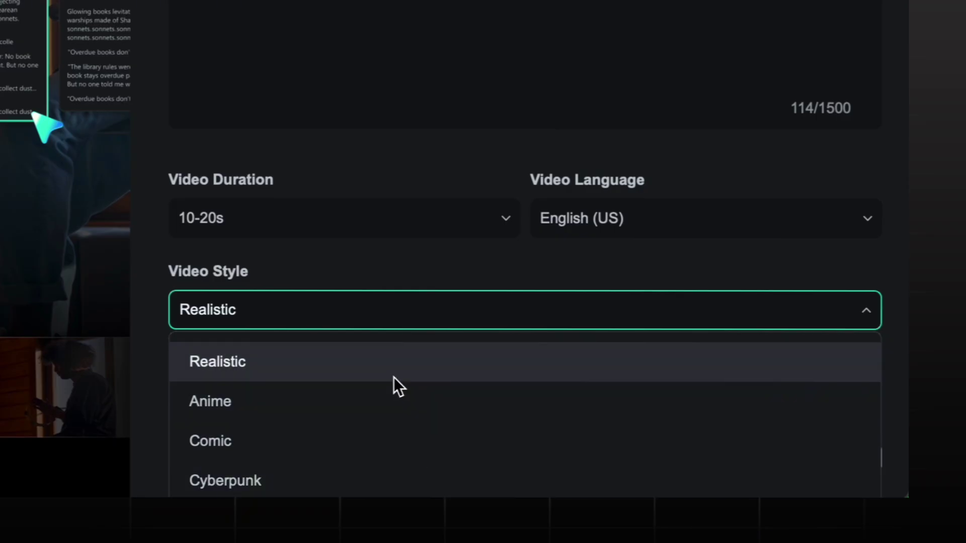
{"action": "left_click", "coordinate": [258, 359]}
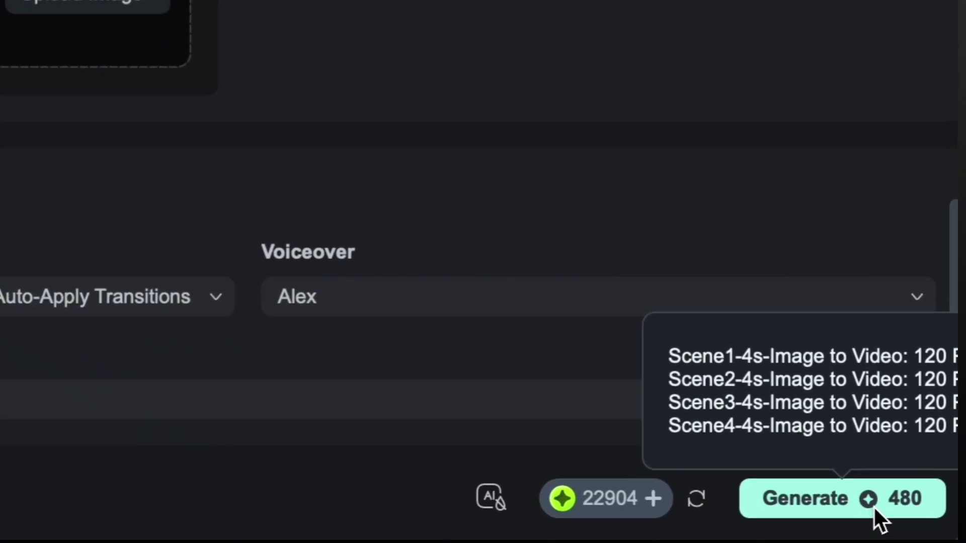
{"action": "left_click", "coordinate": [868, 508]}
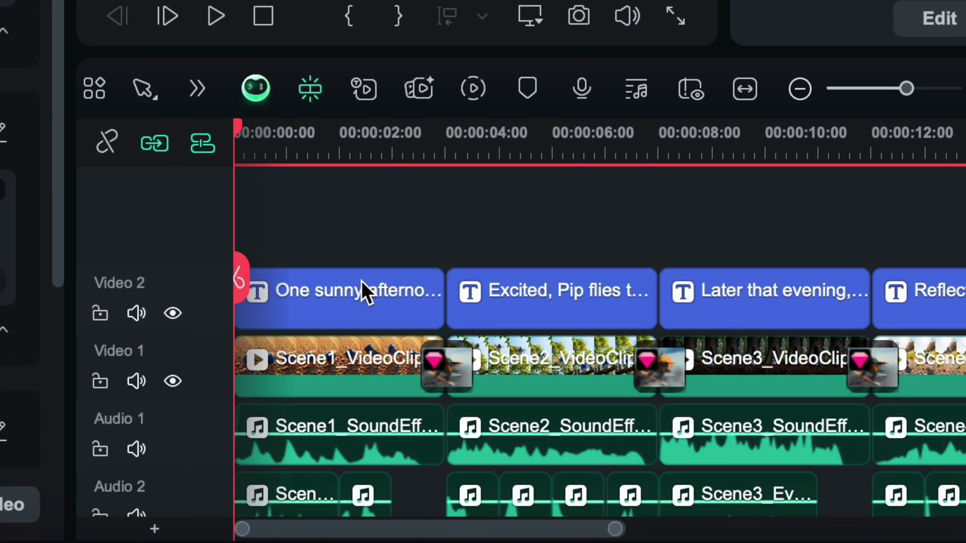
Delete the caption title clips, including 'Later that evening', from the Video 2 track
{"action": "left_click", "coordinate": [636, 477]}
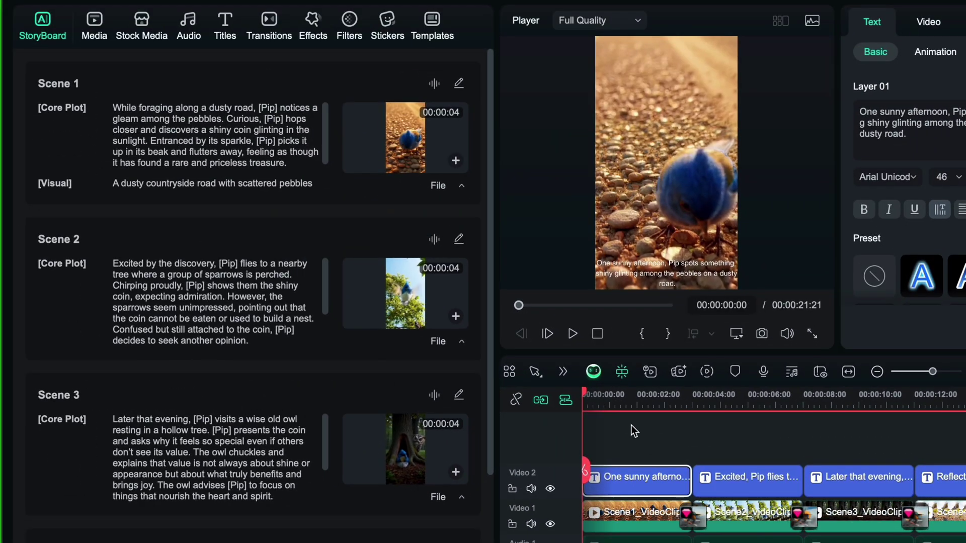
{"action": "left_click", "coordinate": [631, 427]}
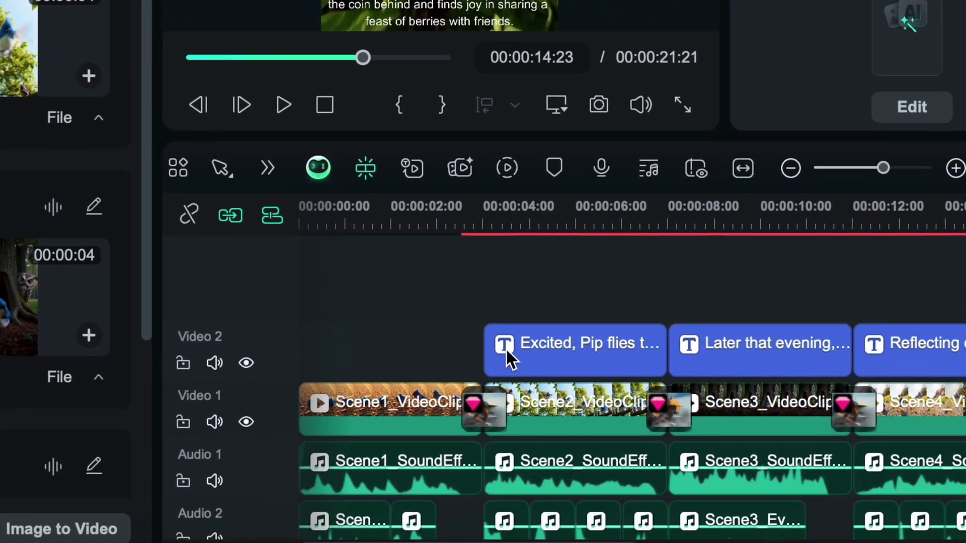
{"action": "left_click", "coordinate": [725, 484]}
{"action": "key", "text": "Delete"}
{"action": "left_click", "coordinate": [826, 484]}
{"action": "key", "text": "Delete"}
{"action": "left_click", "coordinate": [798, 450]}
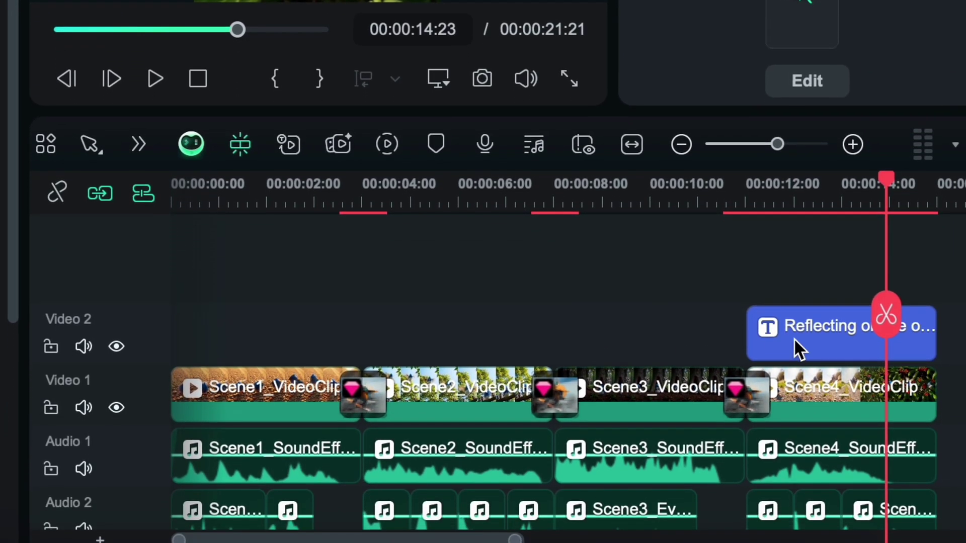
{"action": "key", "text": "Delete"}
Delete the transition between Scene 1 and Scene 2
{"action": "left_click", "coordinate": [549, 336]}
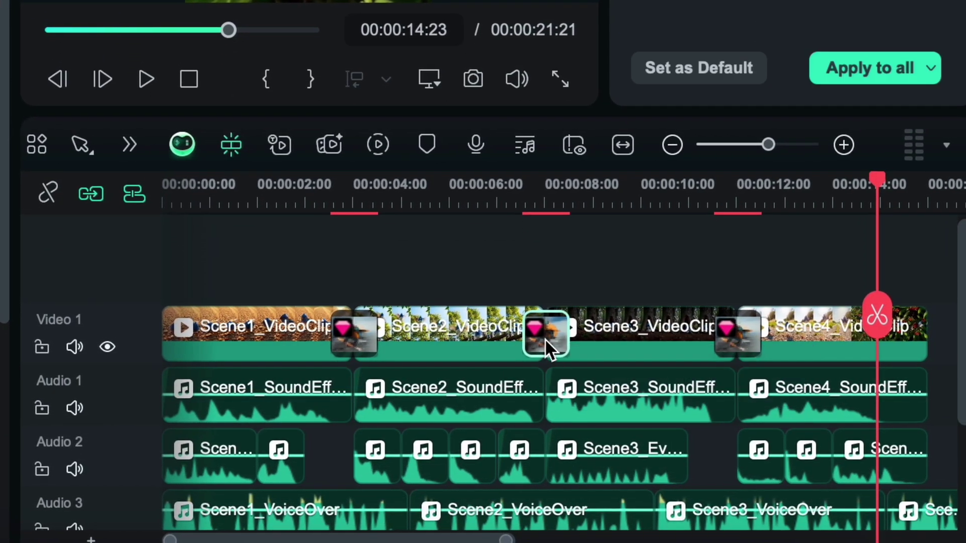
{"action": "left_click", "coordinate": [342, 333]}
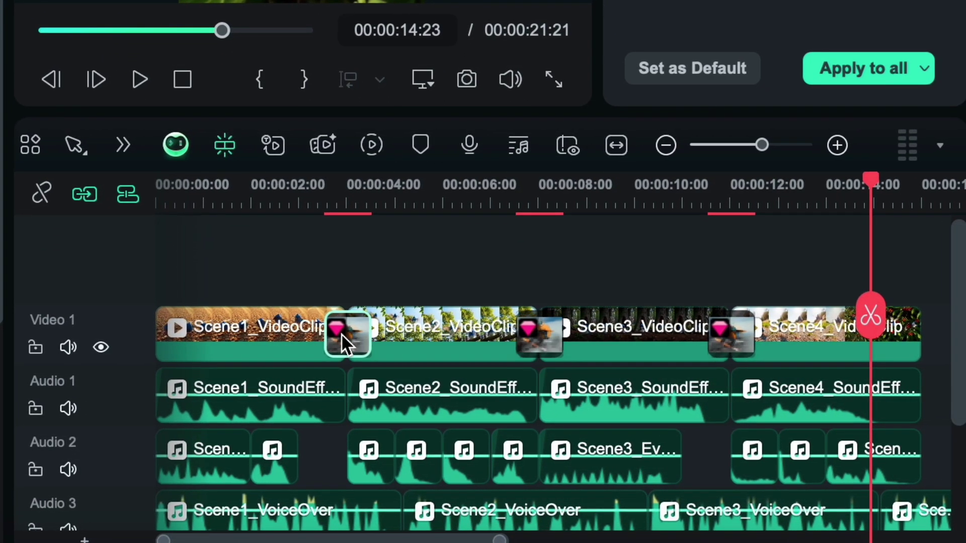
{"action": "right_click", "coordinate": [341, 334]}
{"action": "key", "text": "Delete"}
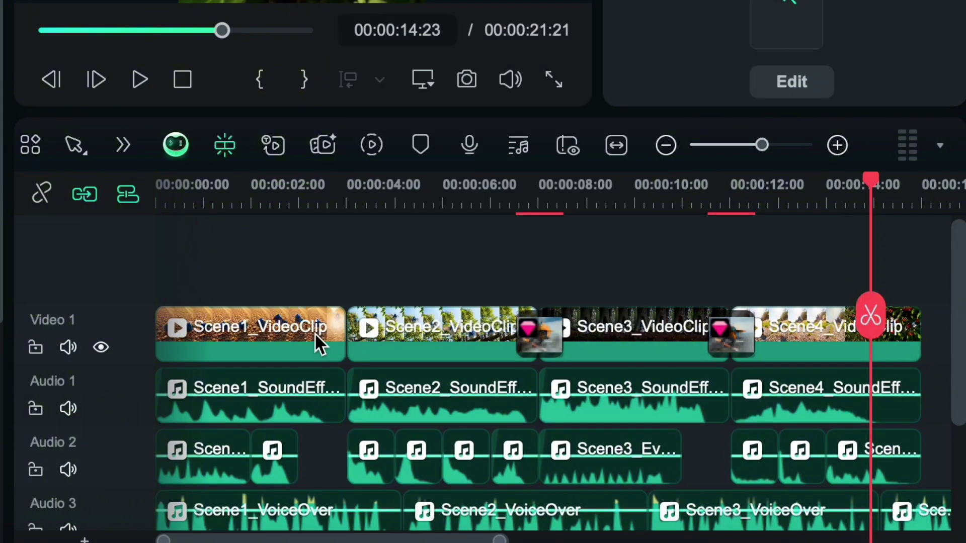
{"action": "left_click", "coordinate": [316, 334]}
{"action": "left_click", "coordinate": [316, 282]}
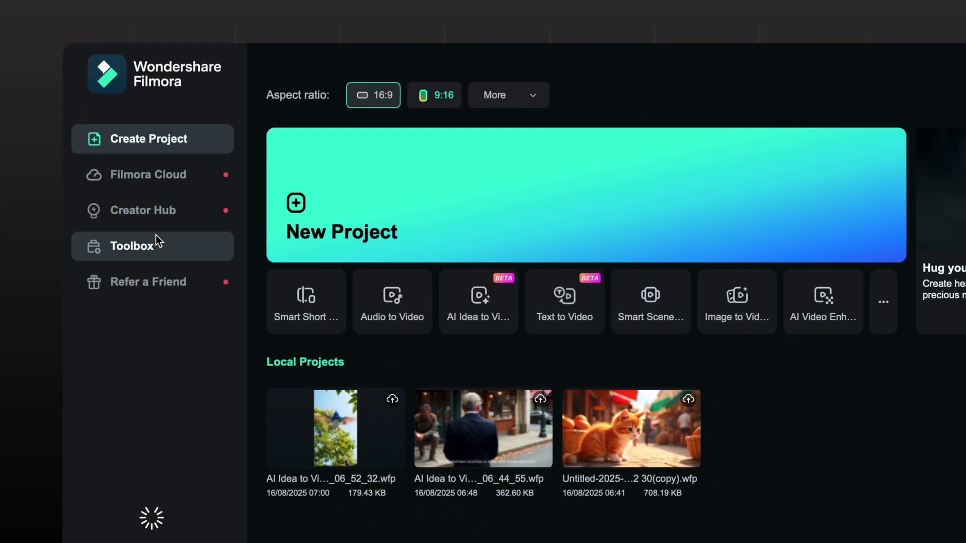
Load the 27-second MOV talking-head video into Smart Short Clips from the Toolbox
{"action": "left_click", "coordinate": [158, 243]}
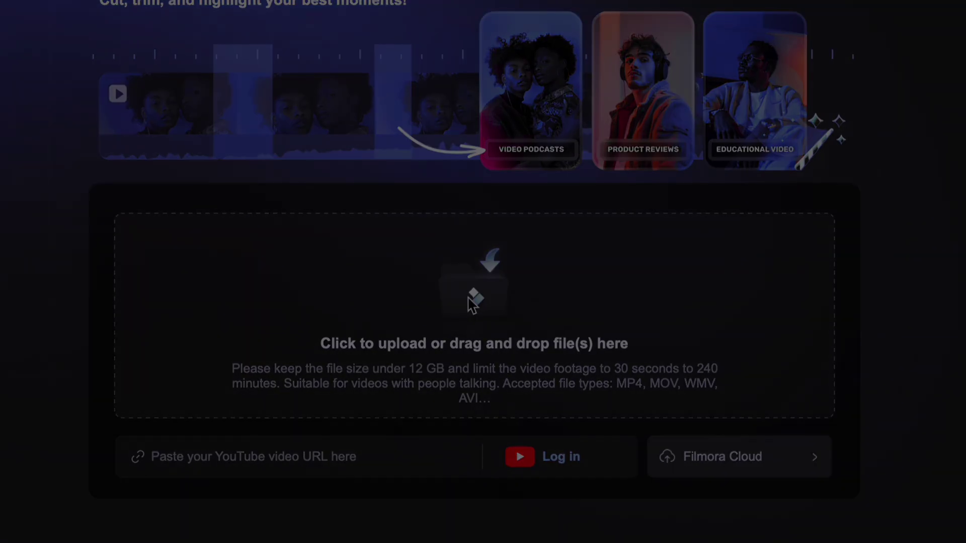
{"action": "left_click", "coordinate": [834, 489]}
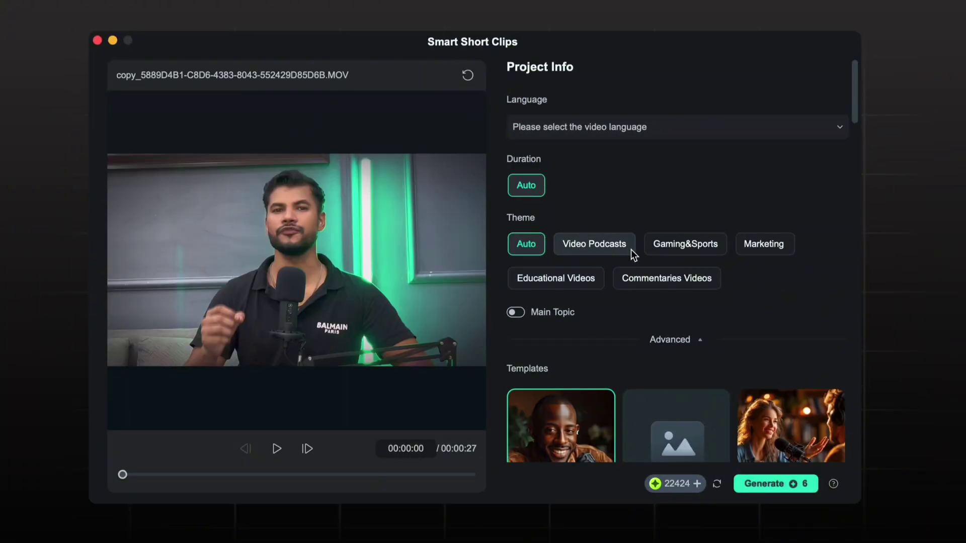
Choose the Educational Videos theme, English (US) language, and the Edu Philosophy template
{"action": "left_click", "coordinate": [588, 286]}
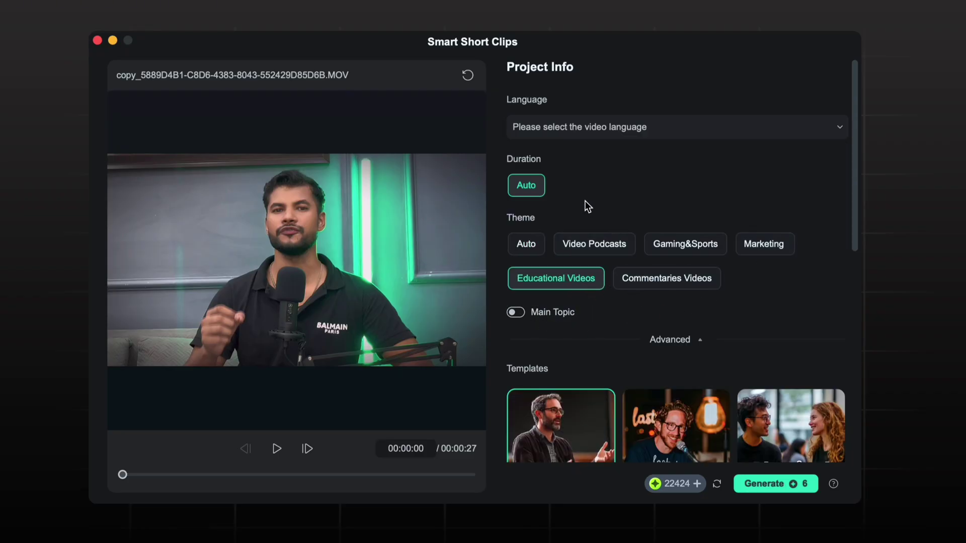
{"action": "left_click", "coordinate": [615, 125]}
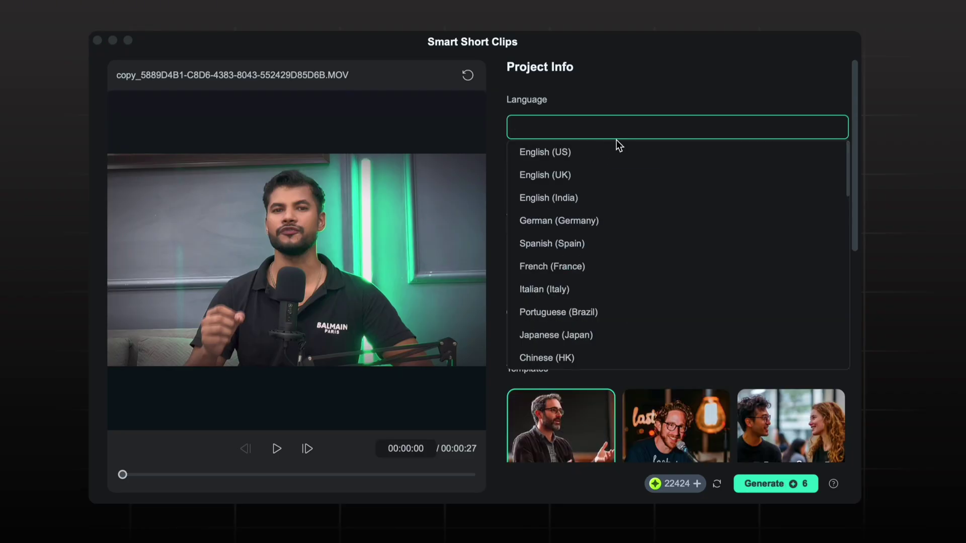
{"action": "left_click", "coordinate": [578, 156]}
{"action": "scroll", "coordinate": [632, 168], "scroll_direction": "down", "scroll_amount": 5}
{"action": "scroll", "coordinate": [633, 167], "scroll_direction": "down", "scroll_amount": 1}
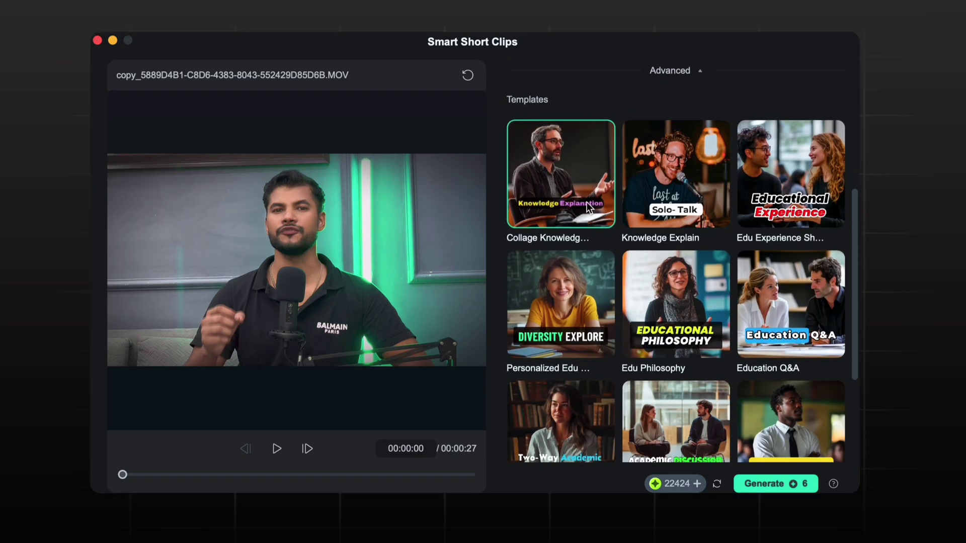
{"action": "left_click", "coordinate": [674, 298]}
Generate the short clips and preview the first one
{"action": "scroll", "coordinate": [674, 298], "scroll_direction": "down", "scroll_amount": 5}
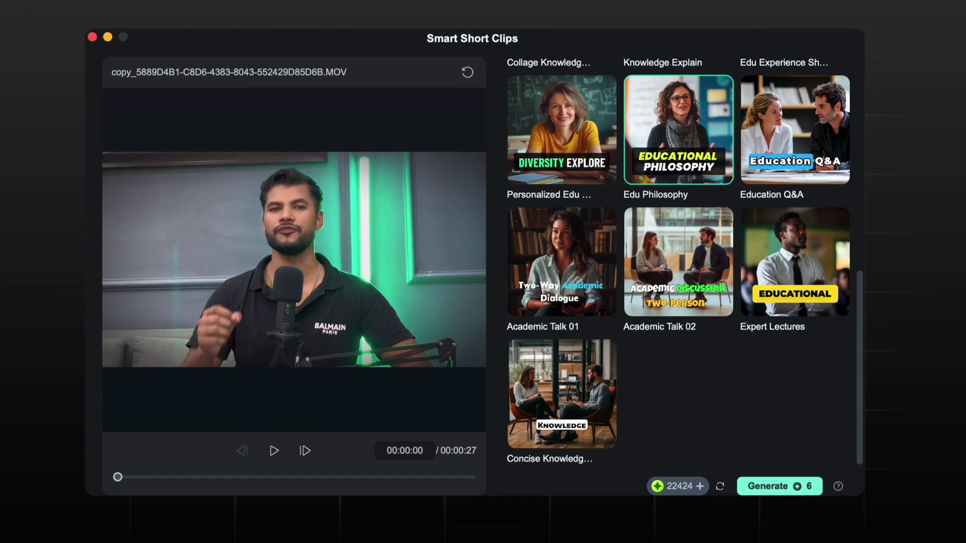
{"action": "left_click", "coordinate": [778, 486]}
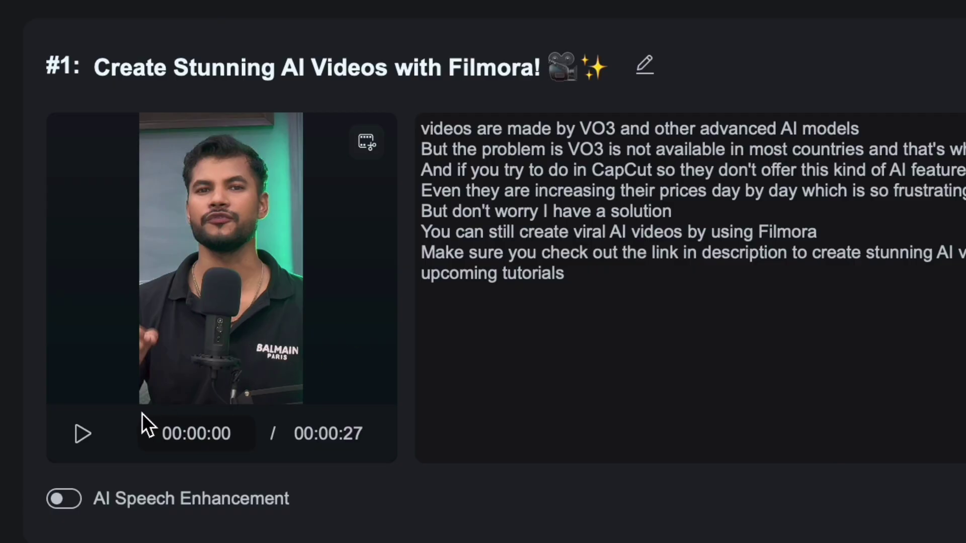
{"action": "left_click", "coordinate": [82, 431]}
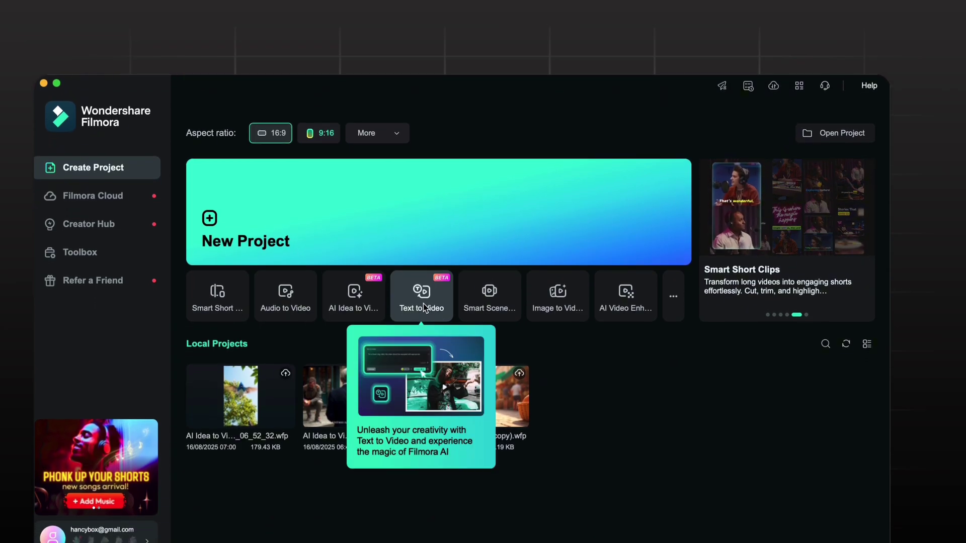
Start a Text to Video project from the rainy Tokyo prompt with Creative creativity
{"action": "left_click", "coordinate": [421, 301]}
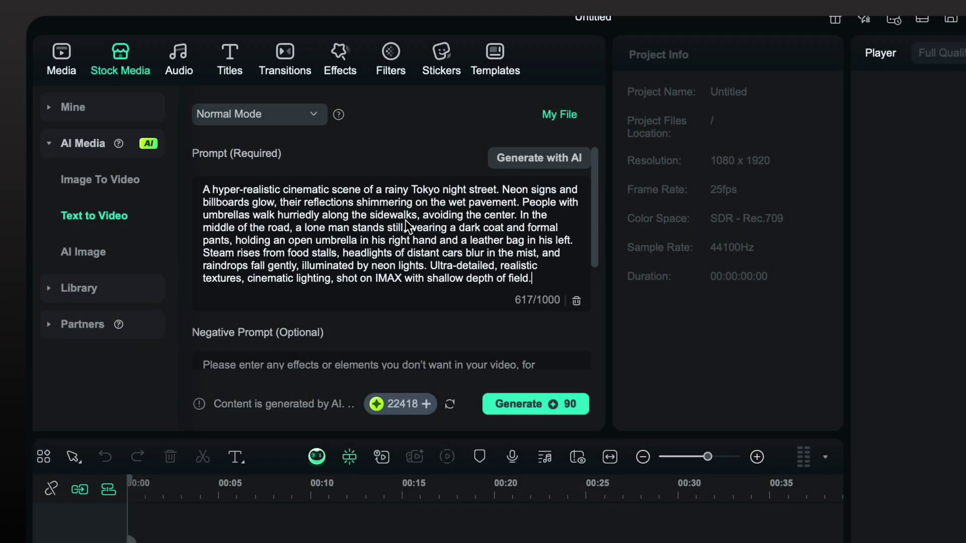
{"action": "scroll", "coordinate": [428, 352], "scroll_direction": "down", "scroll_amount": 5}
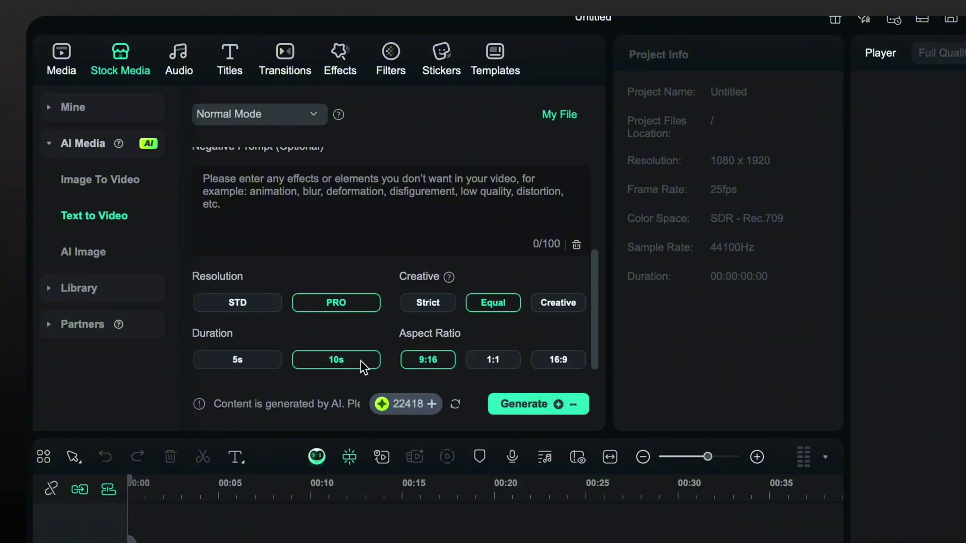
{"action": "left_click", "coordinate": [556, 308]}
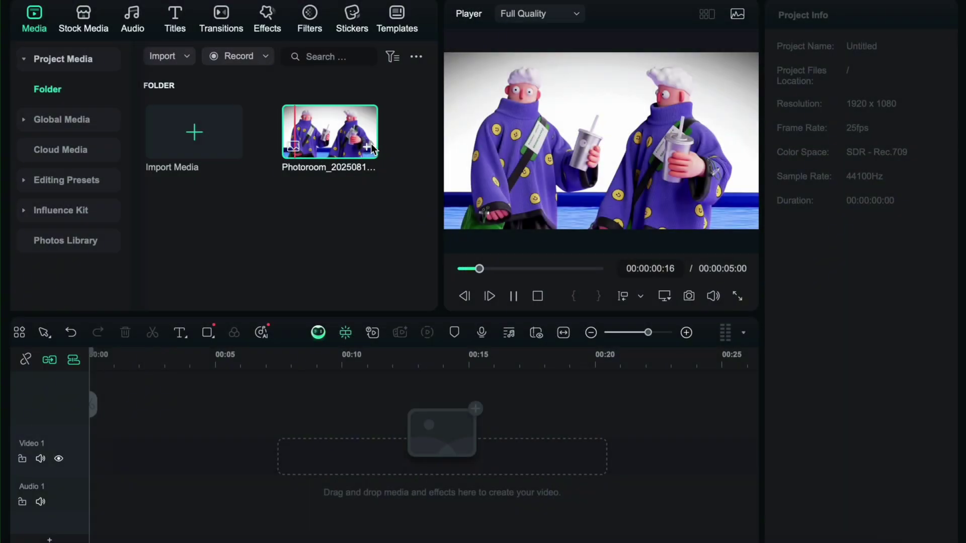
Add the Photoroom image to the timeline and brush an AI mask over the right character
{"action": "left_click", "coordinate": [369, 147]}
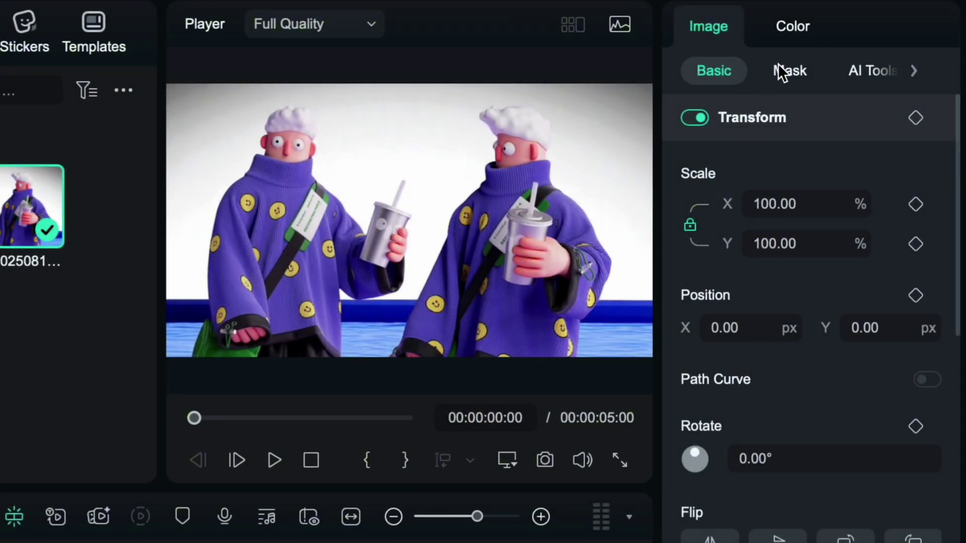
{"action": "left_click", "coordinate": [789, 71]}
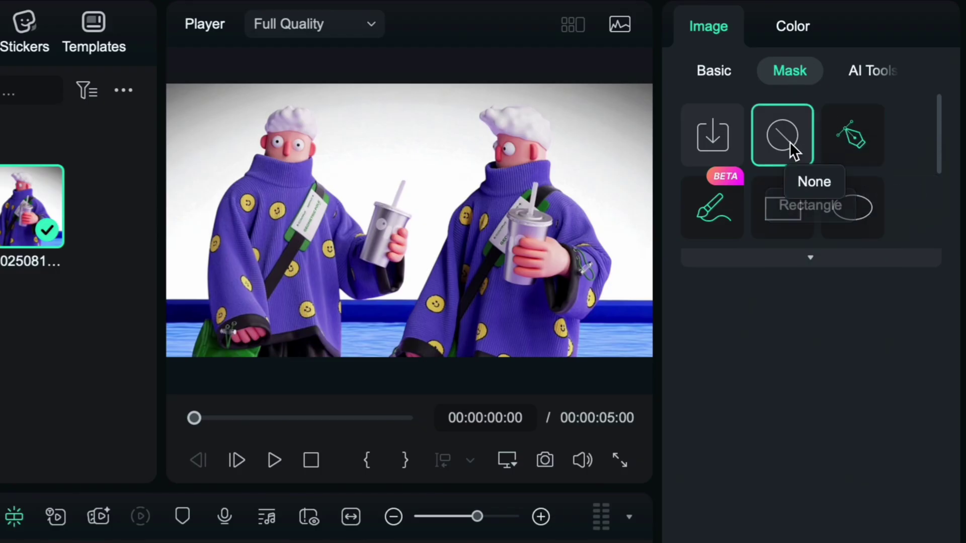
{"action": "left_click", "coordinate": [724, 229]}
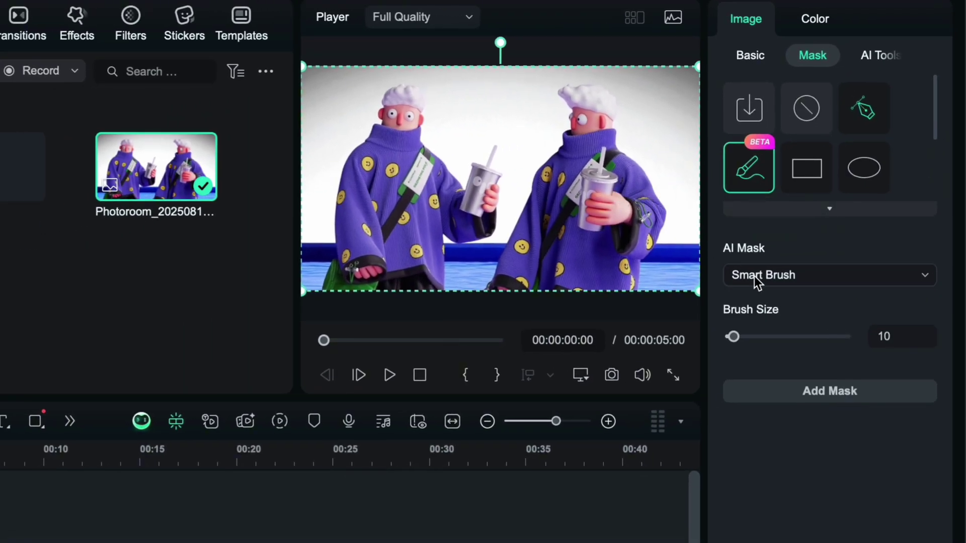
{"action": "left_click_drag", "start_coordinate": [596, 143], "coordinate": [575, 250]}
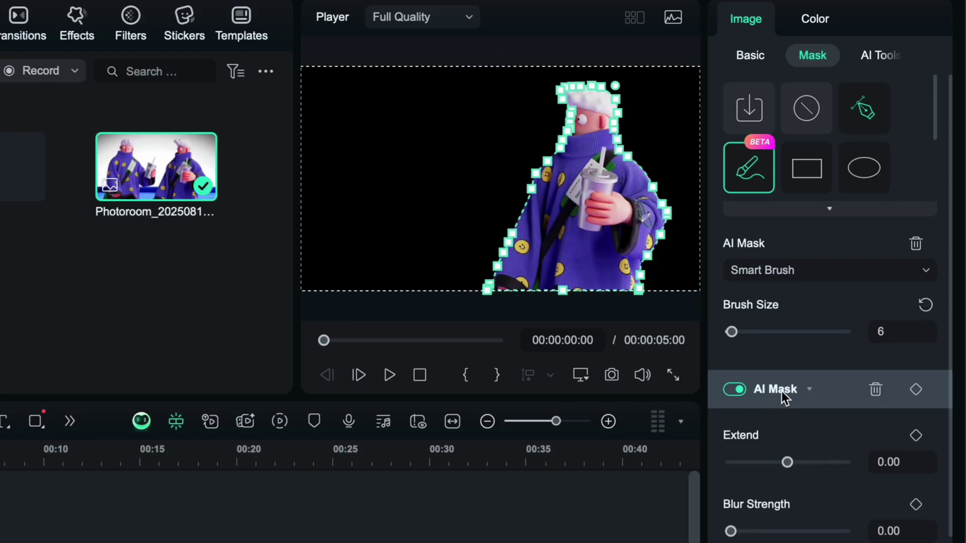
{"action": "scroll", "coordinate": [824, 390], "scroll_direction": "down", "scroll_amount": 3}
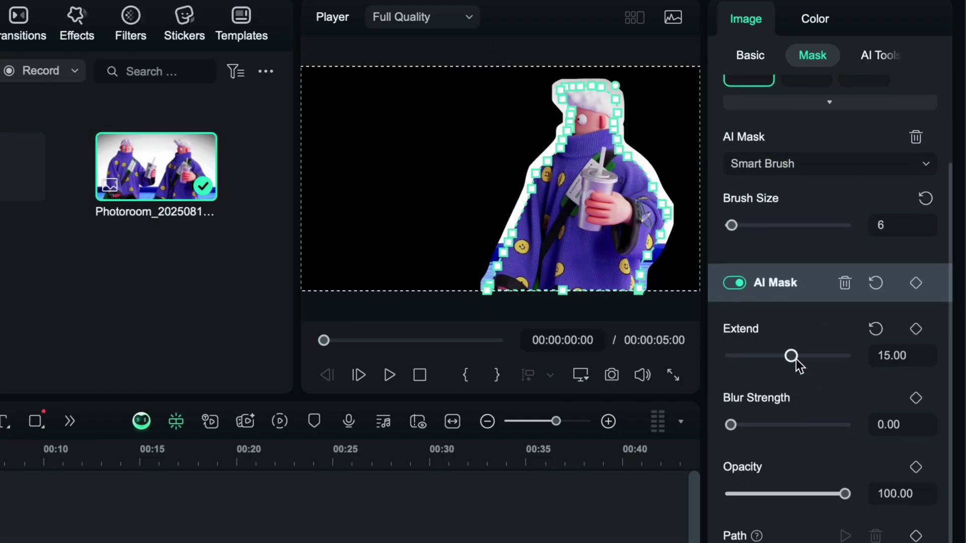
{"action": "mouse_move", "coordinate": [797, 359]}
{"action": "left_mouse_down"}
{"action": "mouse_move", "coordinate": [812, 360]}
{"action": "mouse_move", "coordinate": [783, 366]}
{"action": "left_mouse_up"}
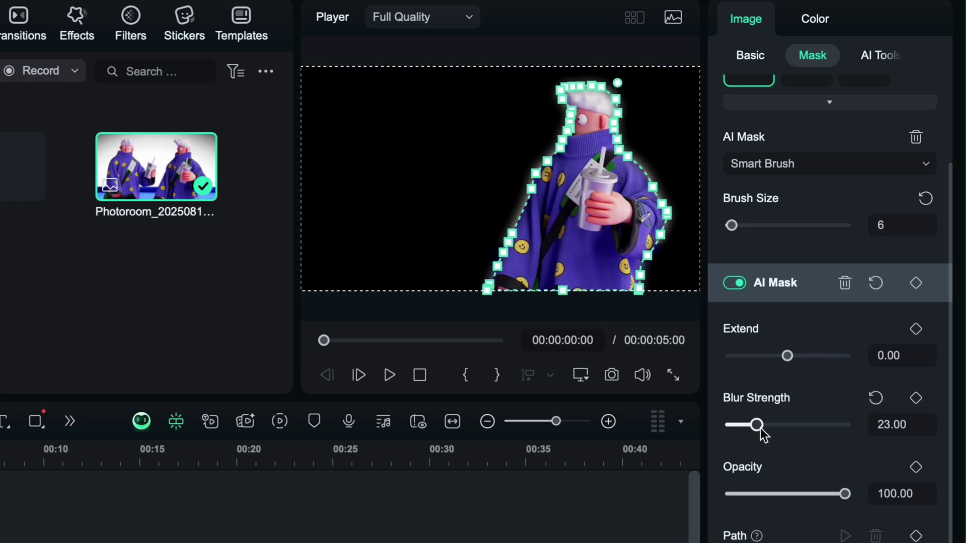
{"action": "left_click_drag", "start_coordinate": [757, 425], "coordinate": [730, 425]}
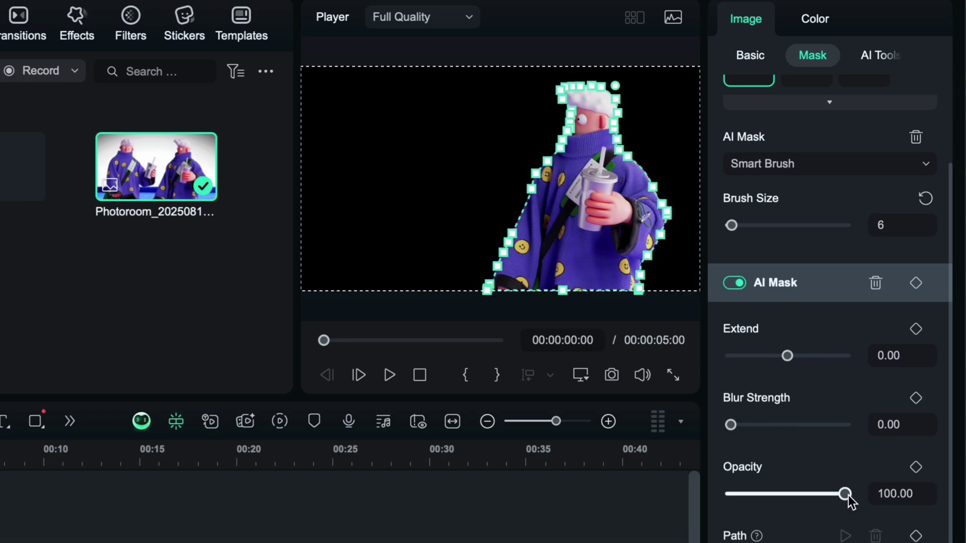
{"action": "mouse_move", "coordinate": [845, 494]}
{"action": "left_mouse_down"}
{"action": "mouse_move", "coordinate": [773, 495]}
{"action": "mouse_move", "coordinate": [845, 494]}
{"action": "left_mouse_up"}
{"action": "scroll", "coordinate": [853, 341], "scroll_direction": "up", "scroll_amount": 2}
Switch AI Mask to Select Character and mask both the left and right characters
{"action": "left_click", "coordinate": [843, 256]}
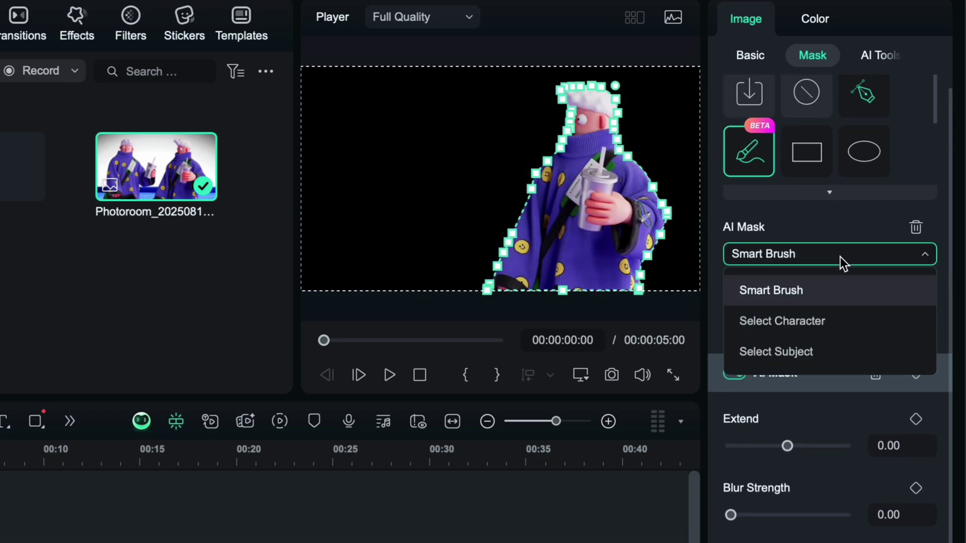
{"action": "left_click", "coordinate": [790, 322]}
{"action": "left_click", "coordinate": [786, 338]}
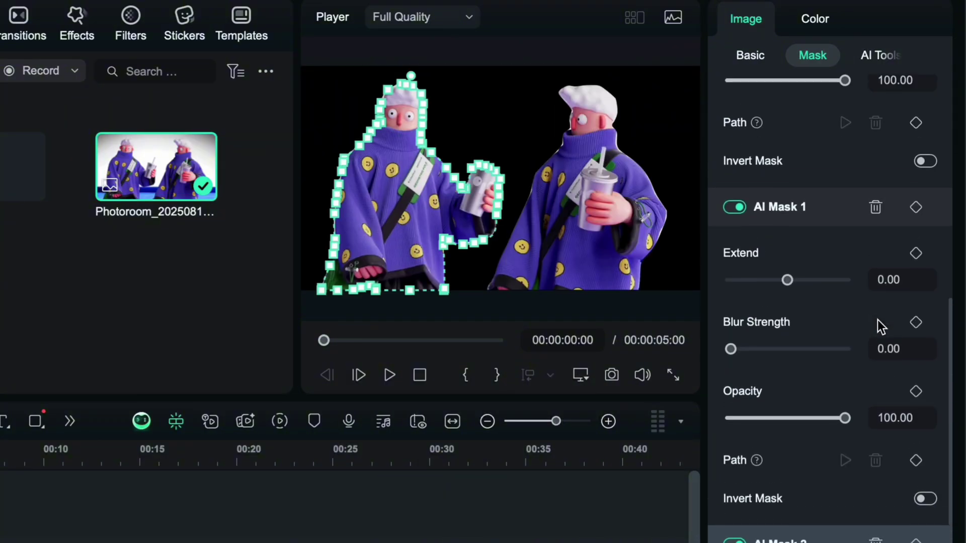
{"action": "left_click_drag", "start_coordinate": [788, 304], "coordinate": [810, 308]}
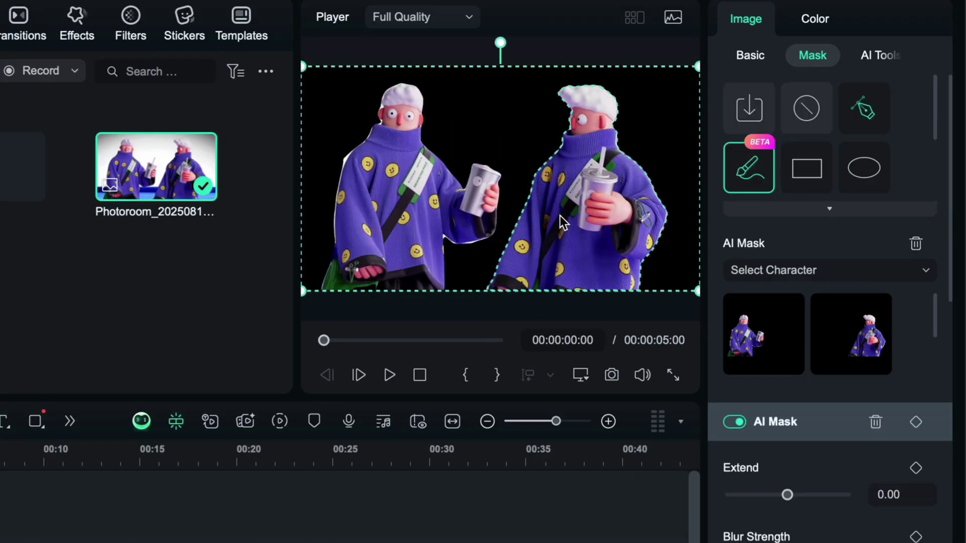
{"action": "left_click", "coordinate": [560, 215]}
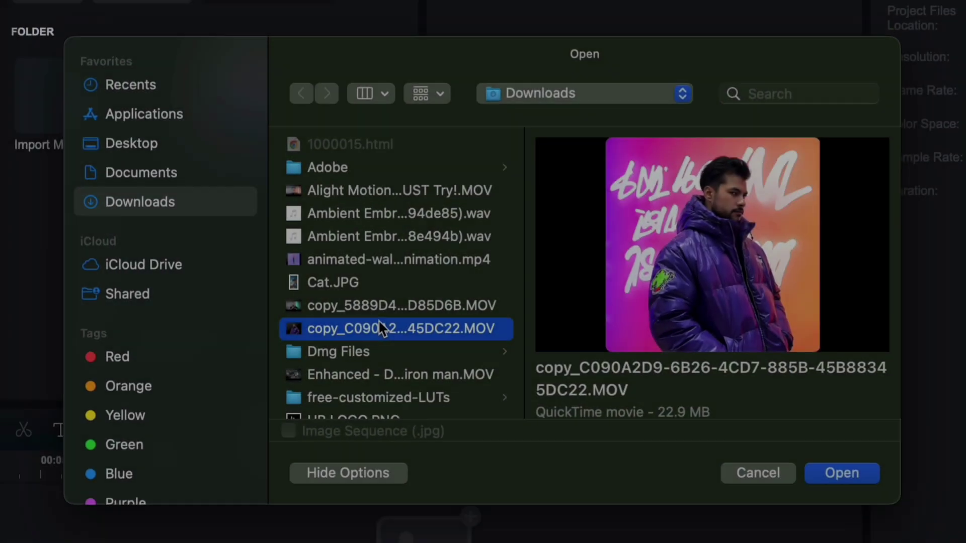
Import the purple-jacket man's MOV clip and play it
{"action": "mouse_move", "coordinate": [702, 242]}
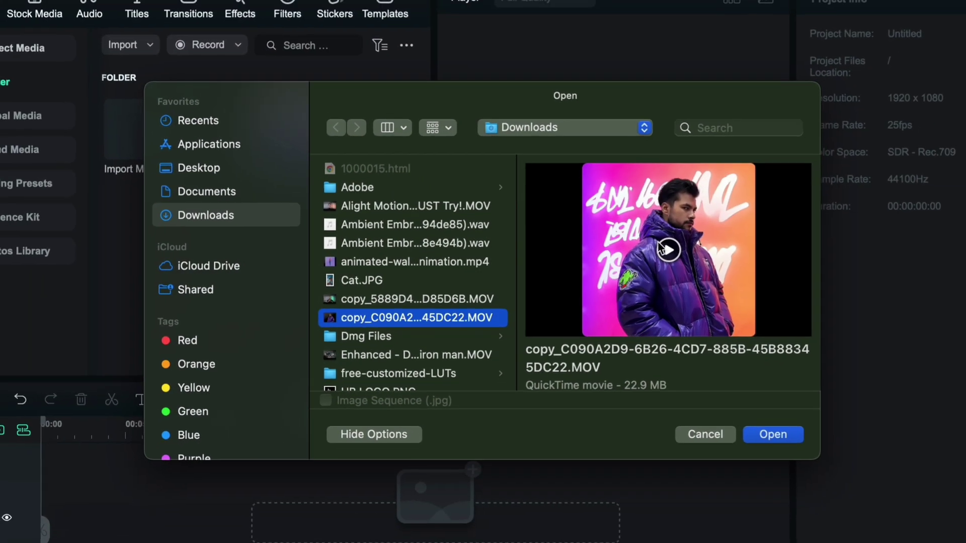
{"action": "left_click", "coordinate": [774, 436]}
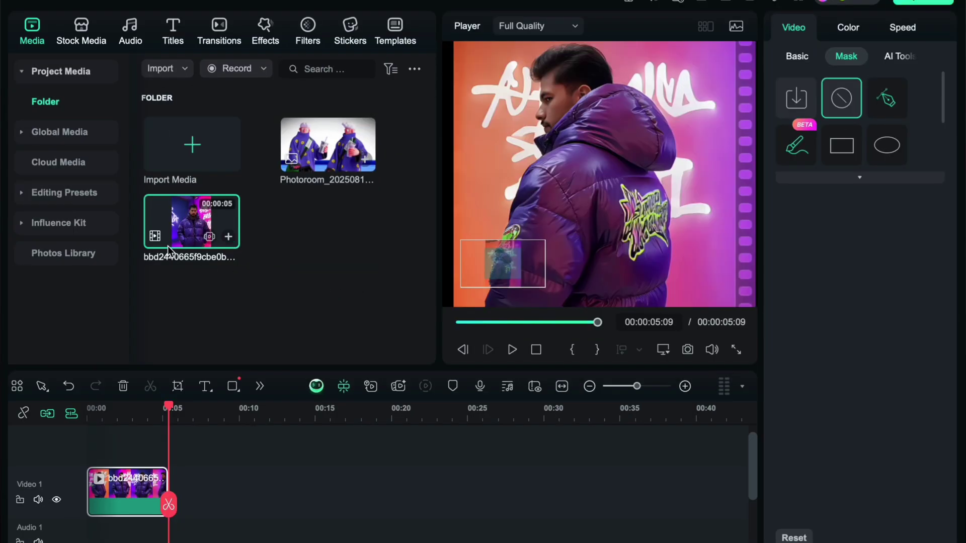
{"action": "left_click", "coordinate": [512, 349]}
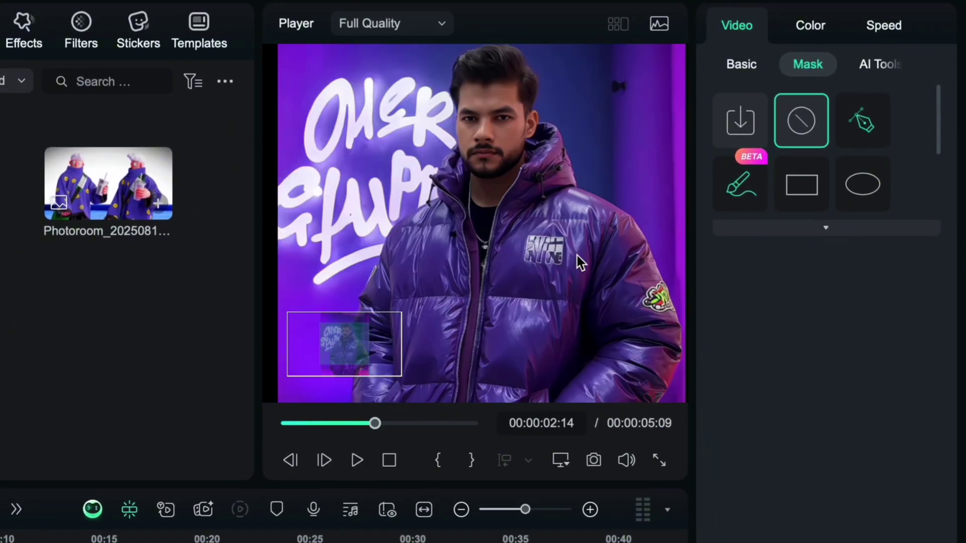
Isolate the man with a Select Character AI mask, track it, and play the result
{"action": "left_click", "coordinate": [755, 206]}
{"action": "left_click", "coordinate": [825, 293]}
{"action": "left_click", "coordinate": [798, 369]}
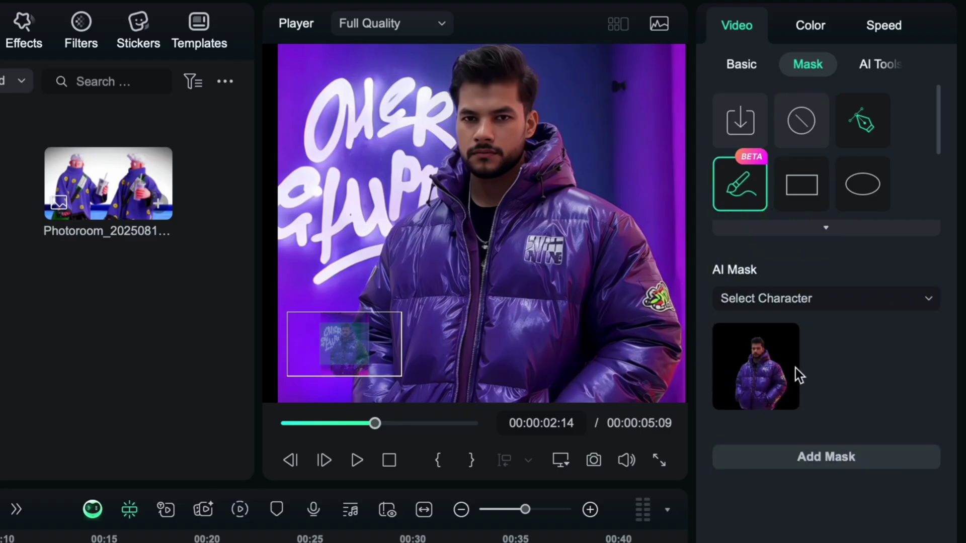
{"action": "left_click", "coordinate": [770, 383]}
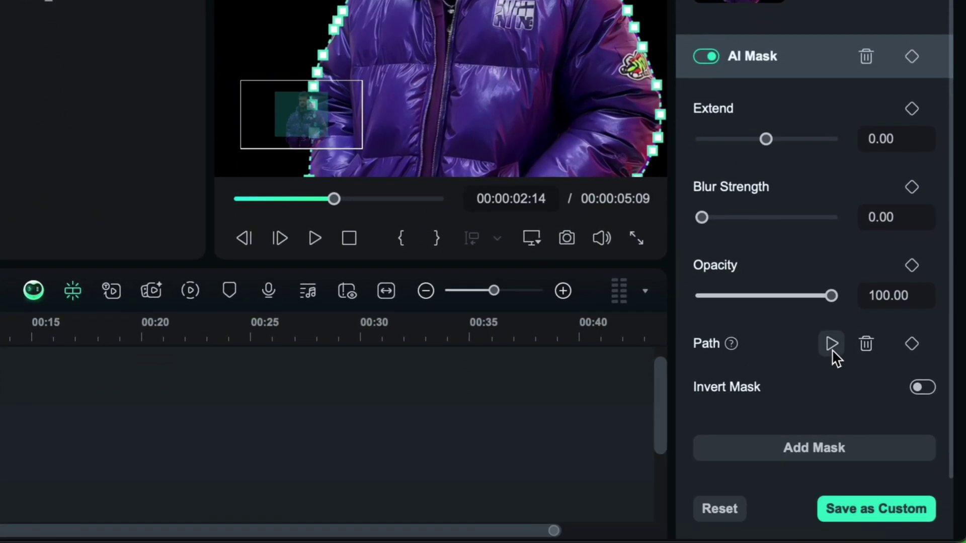
{"action": "left_click", "coordinate": [831, 344]}
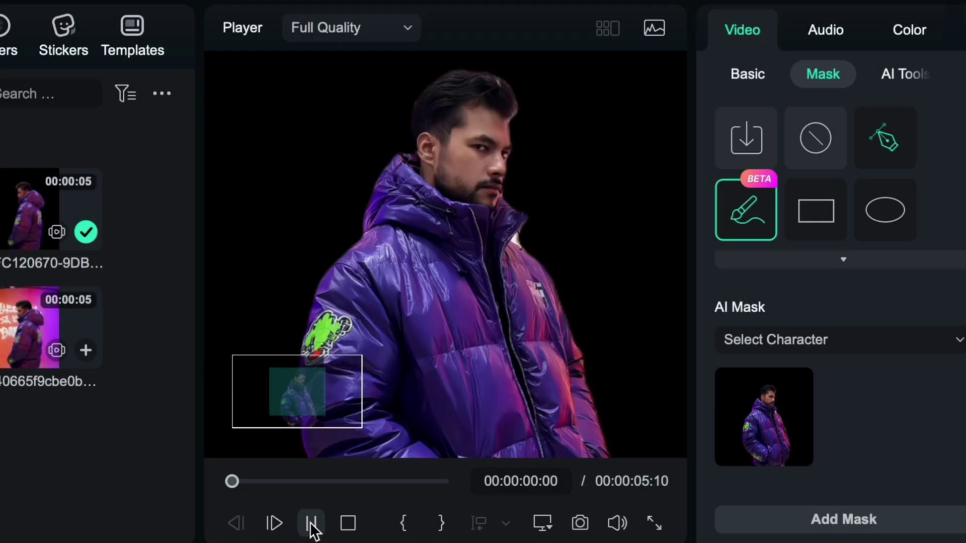
{"action": "left_click", "coordinate": [729, 168]}
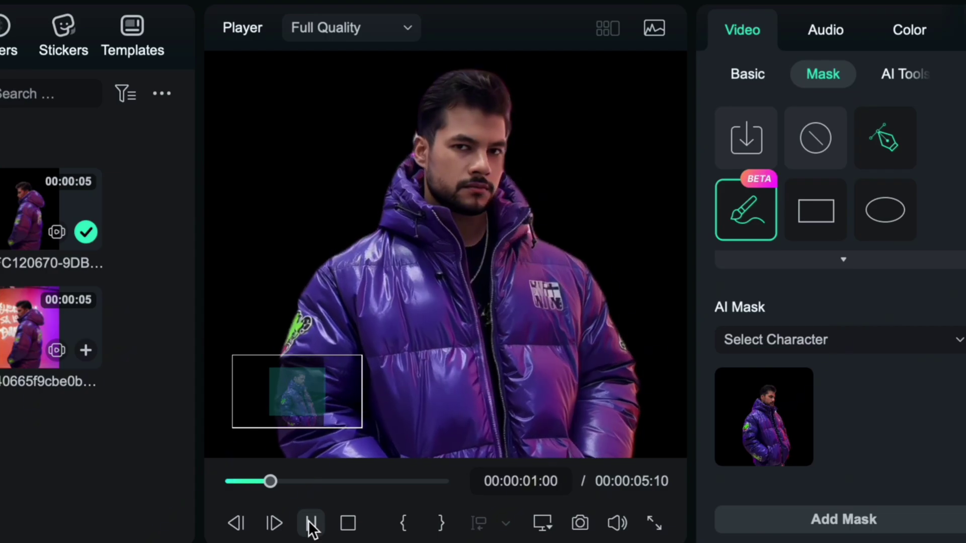